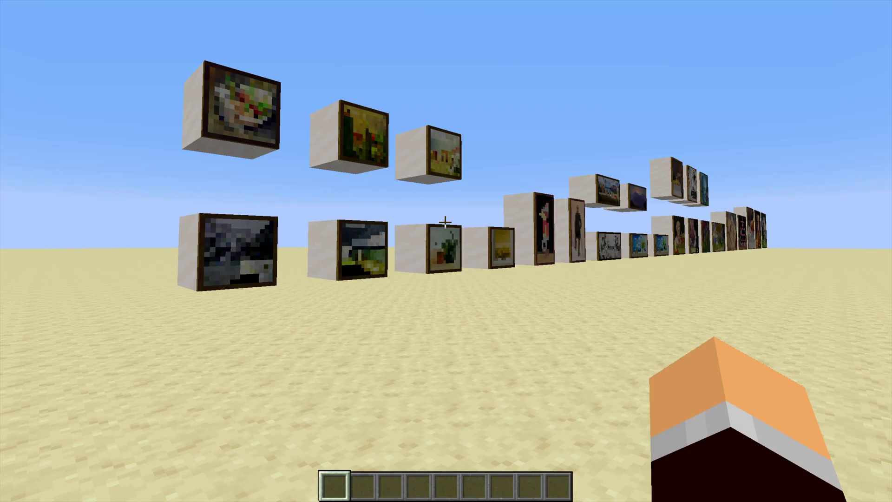
Walk past the small paintings and on beyond the tall paintings.
key("d")
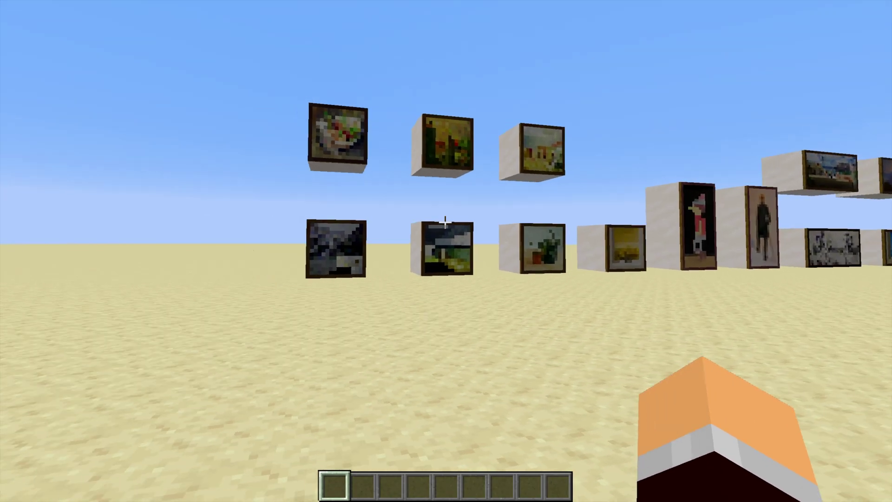
key("w")
key("a")
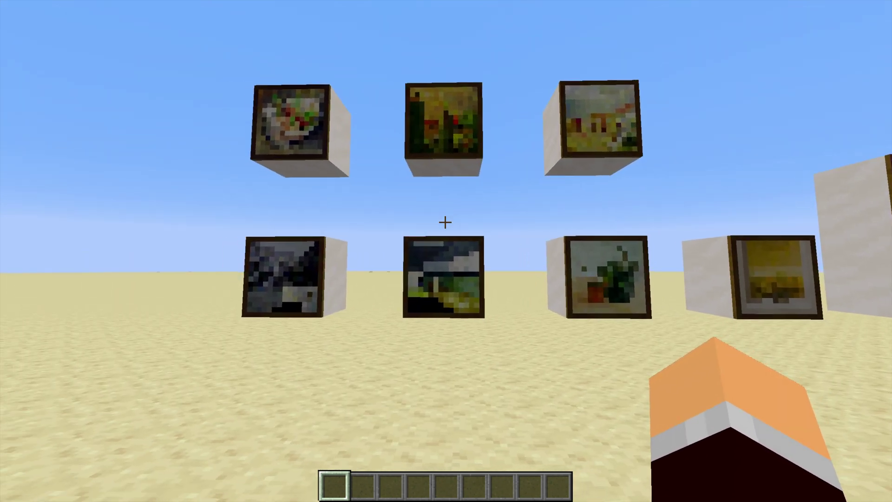
key("d")
key("w")
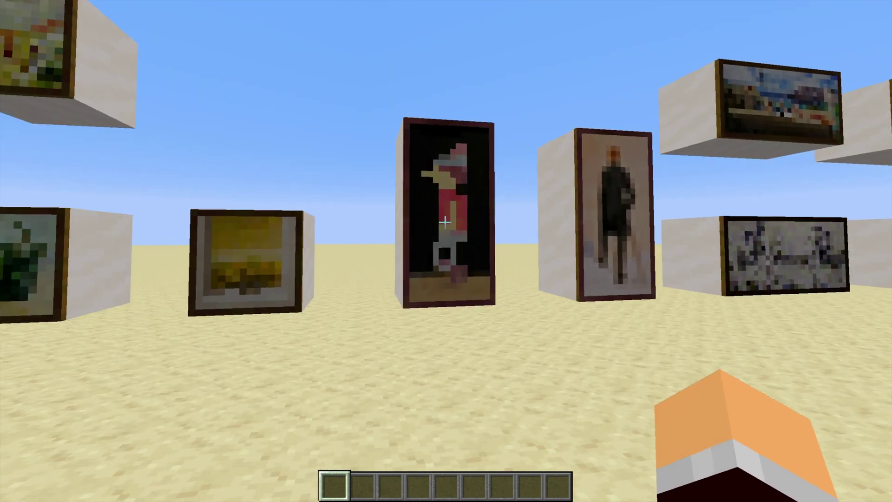
key("d")
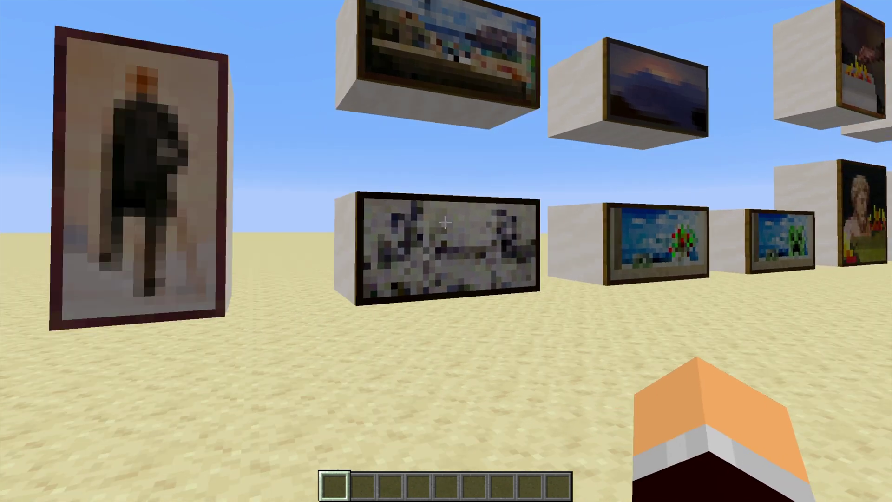
Continue along the painting row past the skeleton painting to the fist painting at the far end.
key("d")
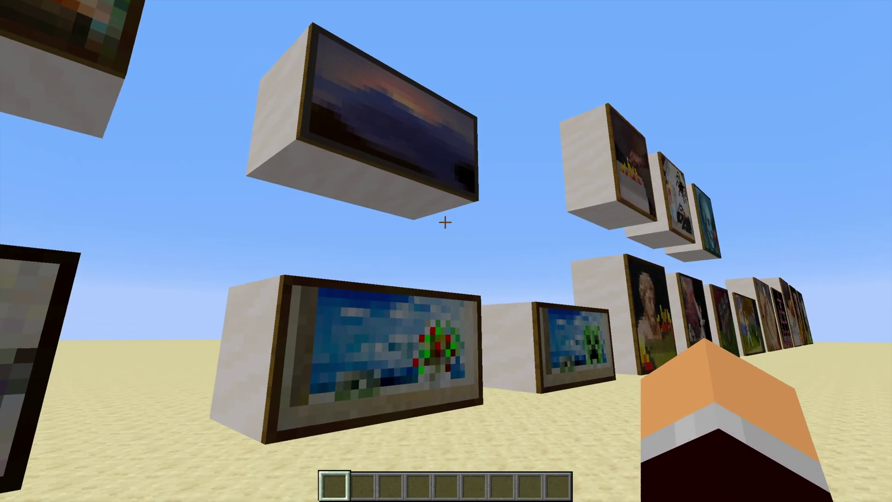
key("d")
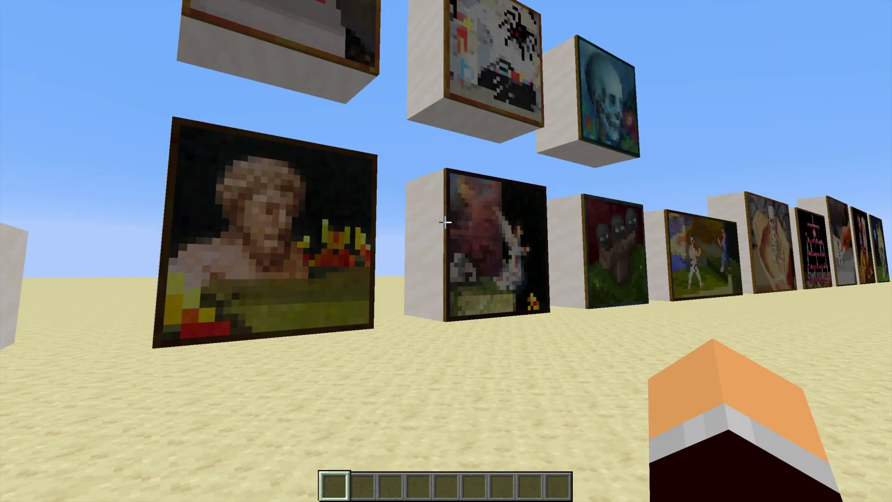
key("d")
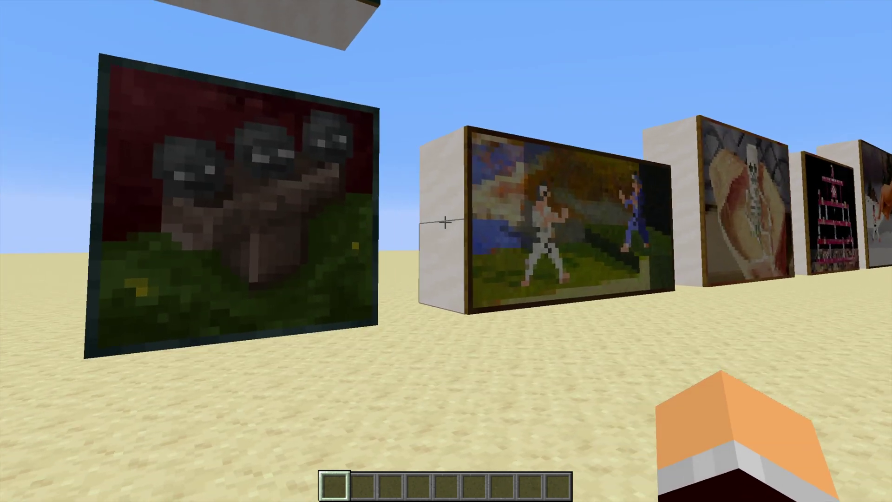
key("d")
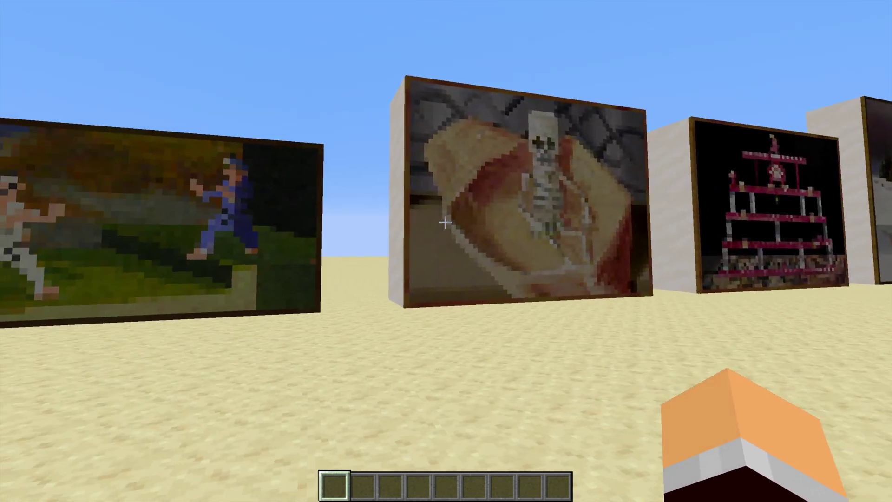
key("d")
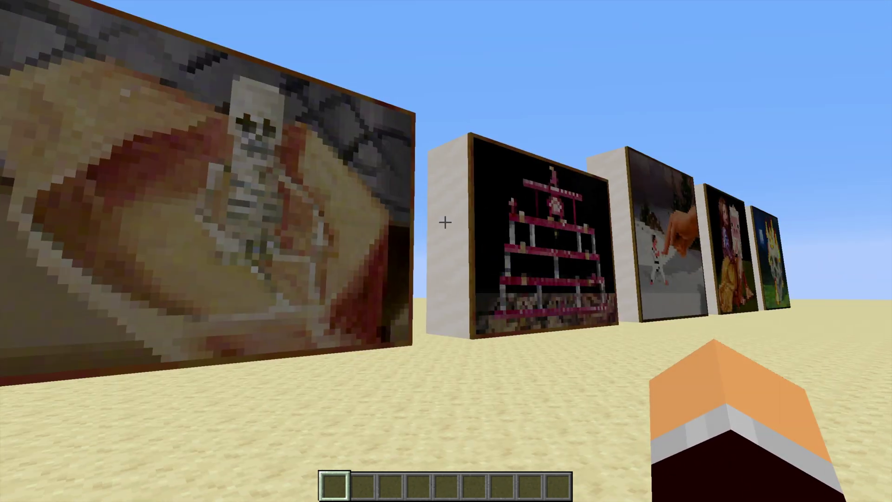
key("d")
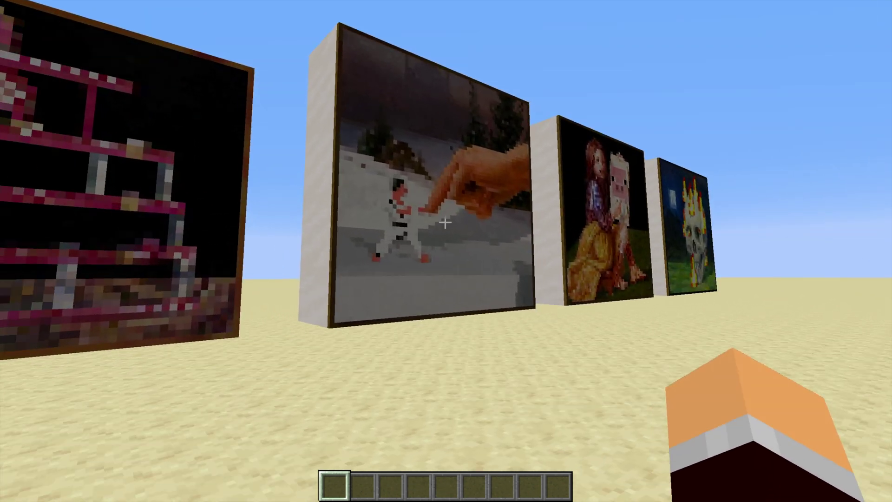
key("d")
key("s")
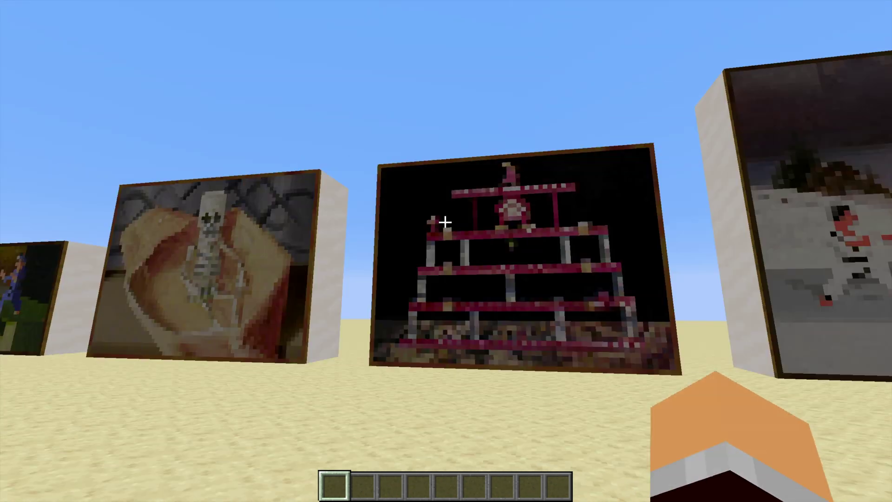
key("a")
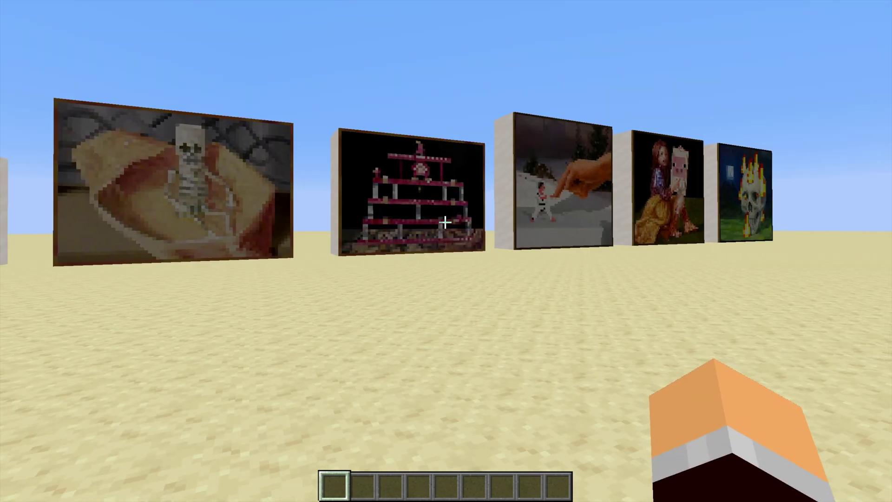
Walk back past the portal toward the floating painting blocks and tall bird paintings.
key("s")
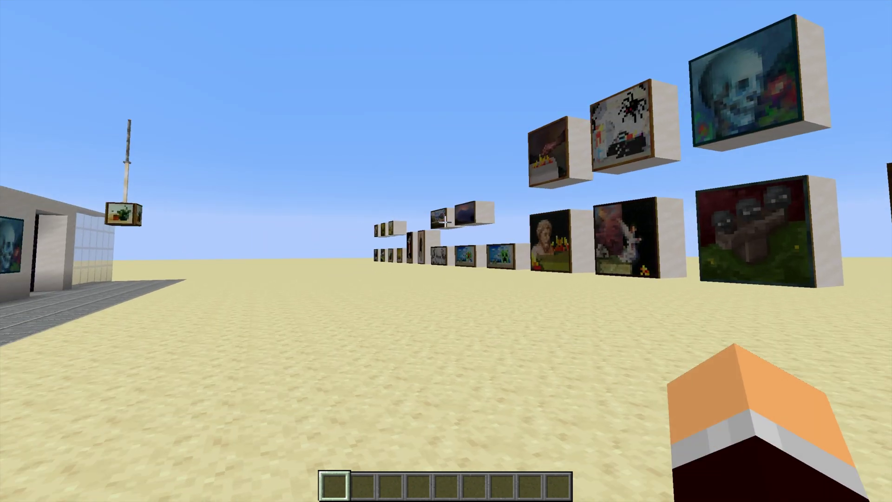
key("w")
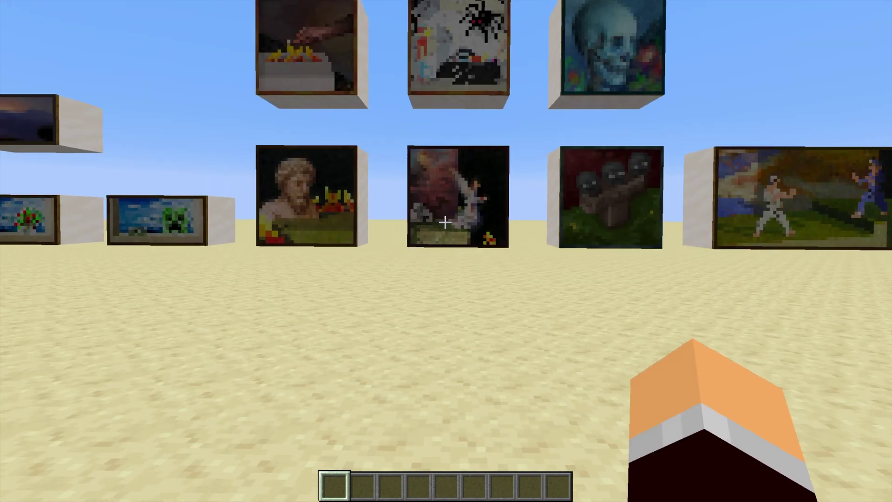
key("w")
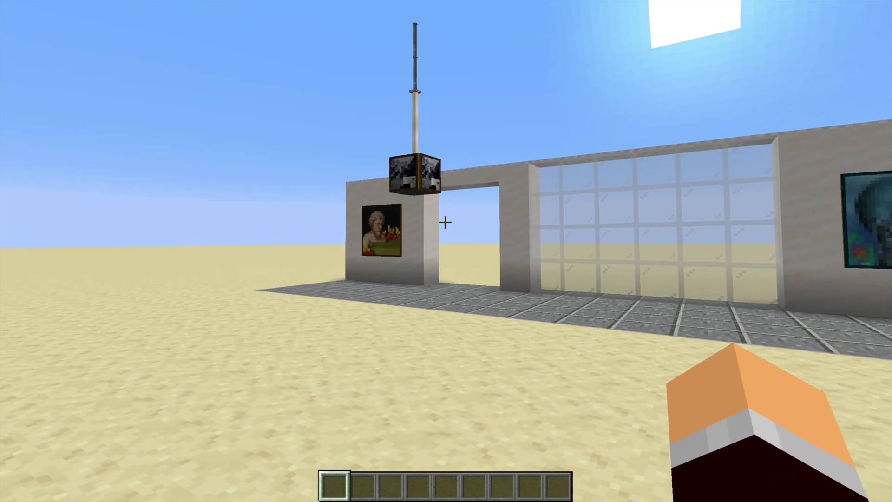
key("w")
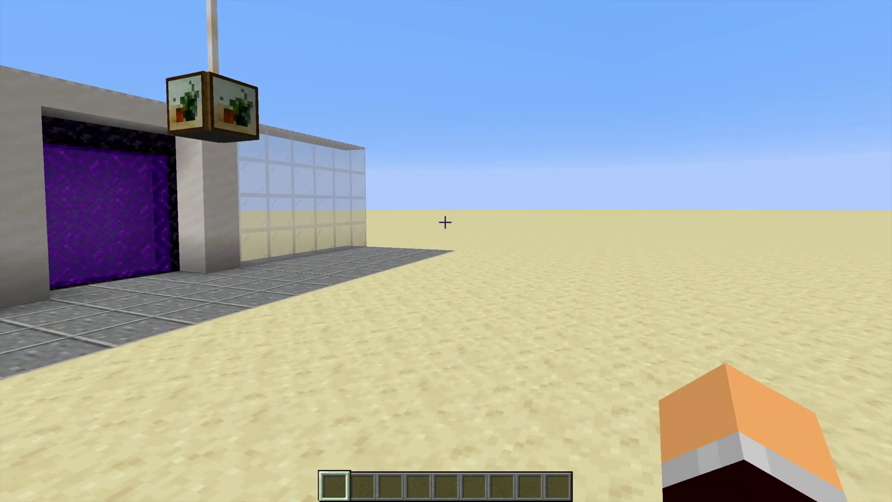
key("w")
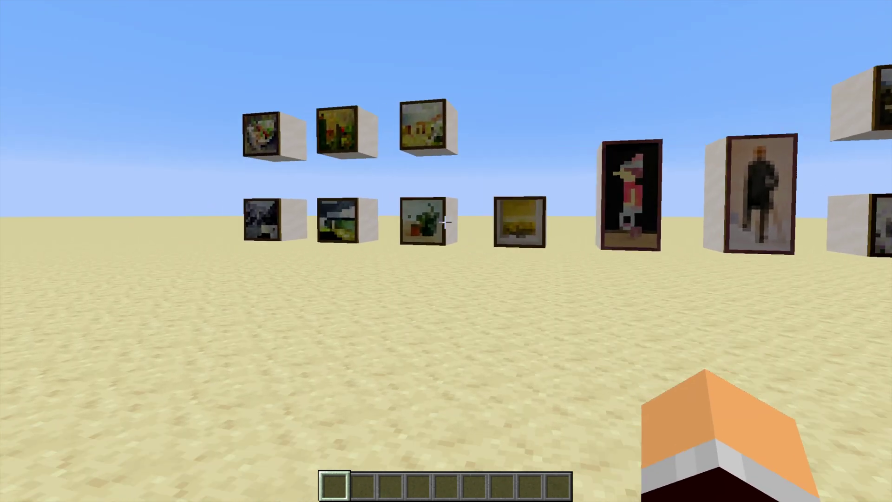
key("w")
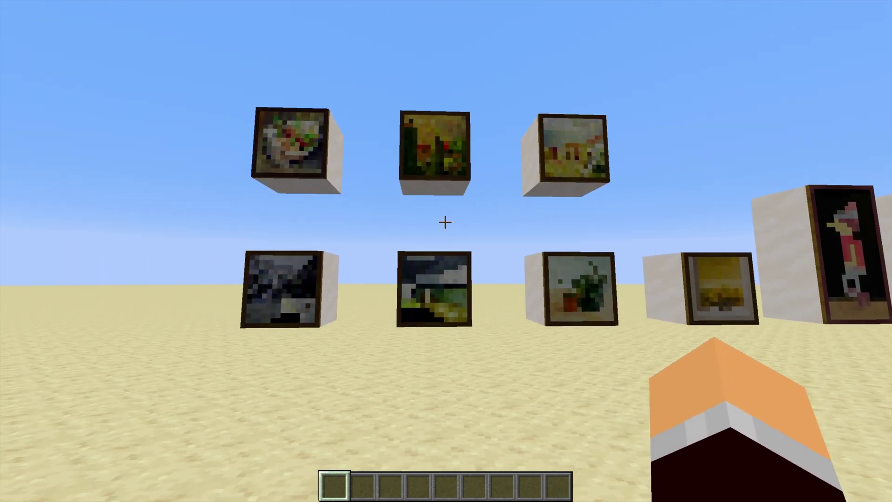
key("w")
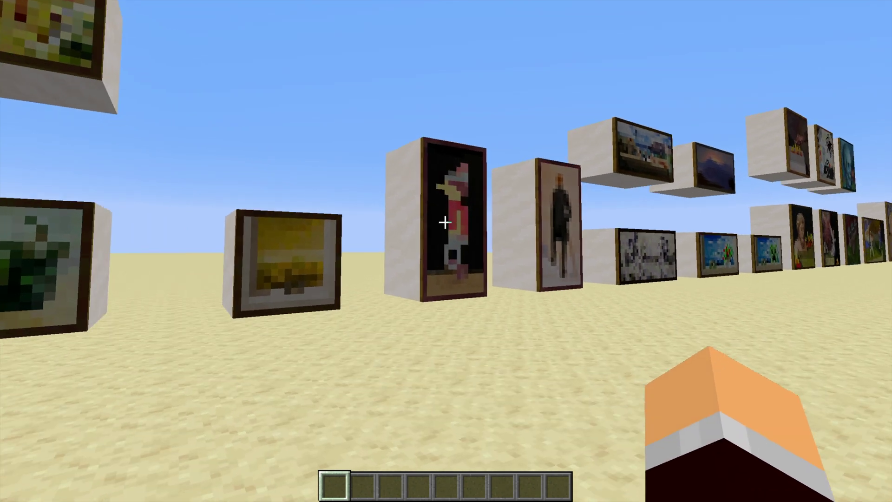
Return to the small paintings, then leave the game for the desktop.
key("d")
key("a")
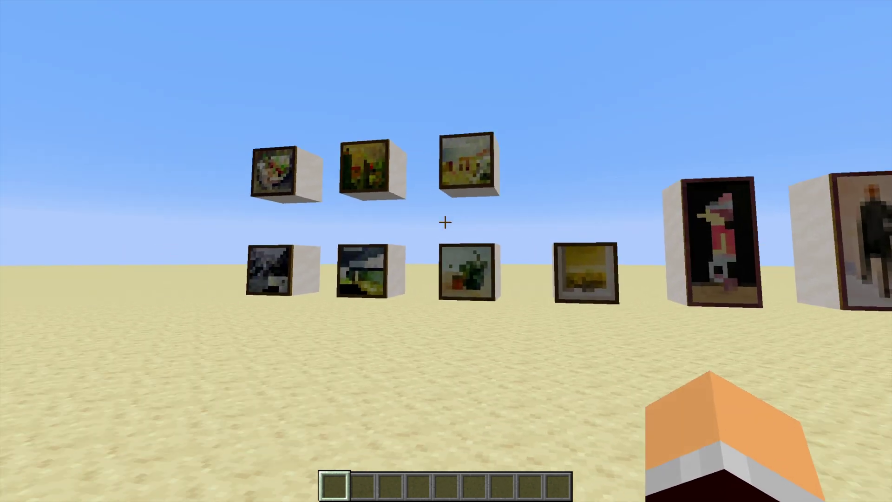
key("s")
key("w")
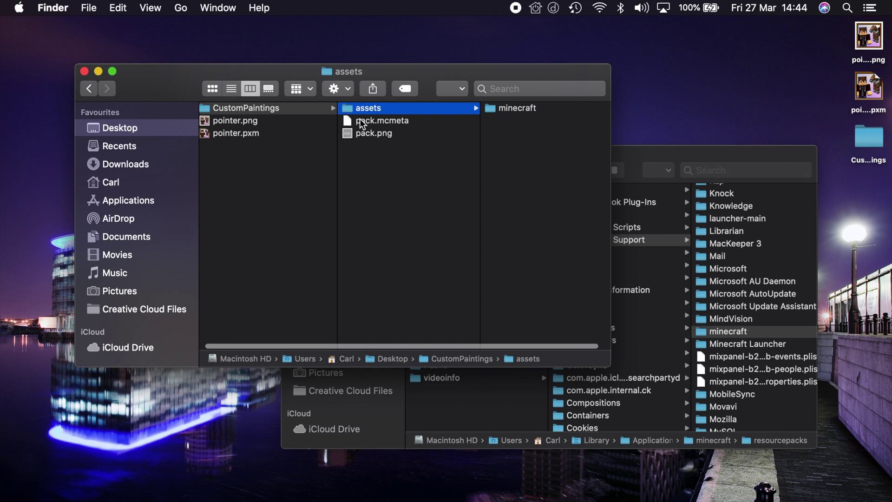
Open minecraft > textures > painting in the CustomPaintings pack and preview burning_skull.png.
left_click(516, 110)
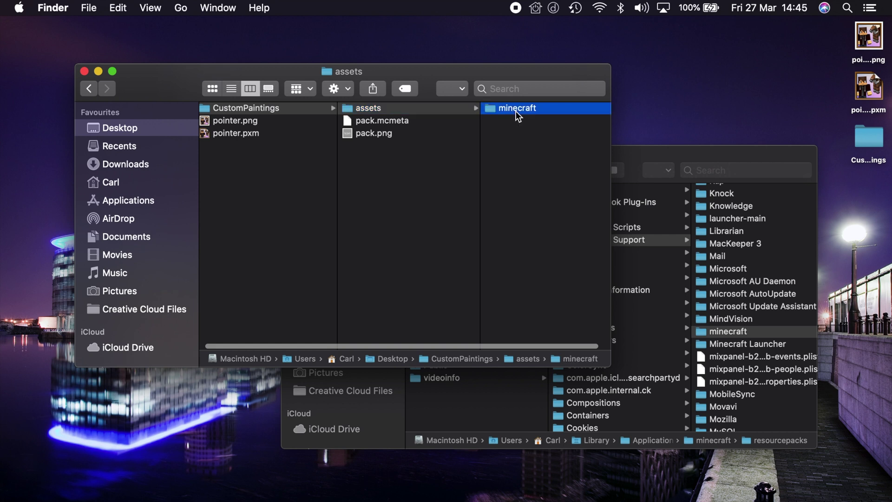
left_click(502, 108)
left_click(500, 108)
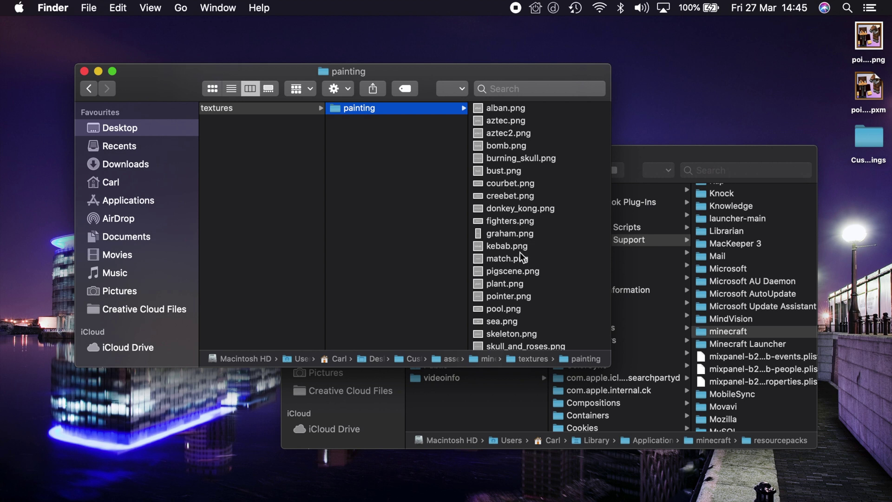
scroll(520, 252, "down", 5)
scroll(505, 210, "up", 5)
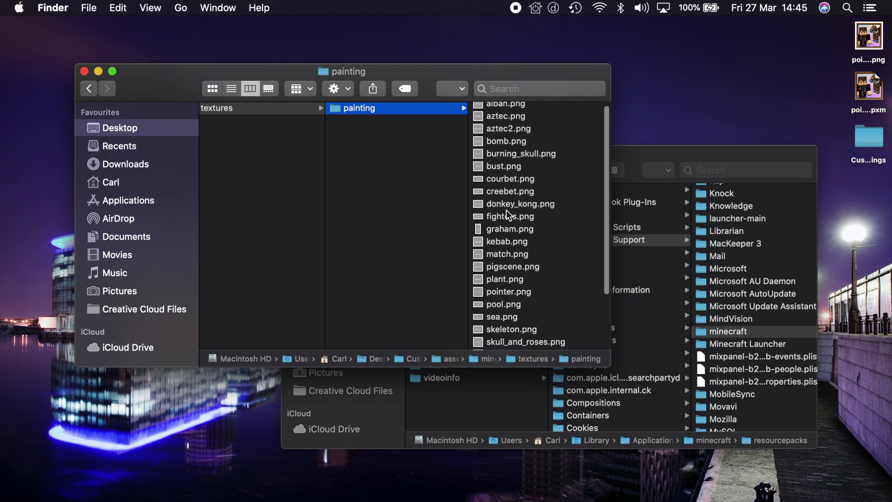
left_click(496, 158)
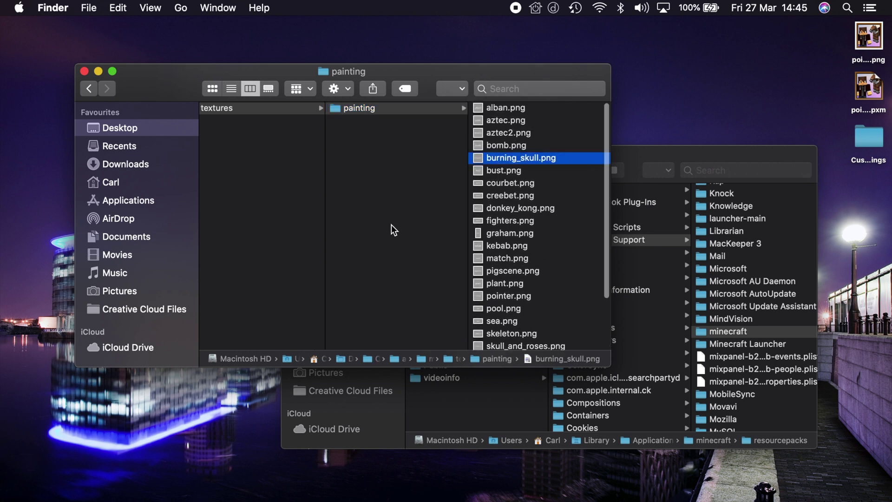
Preview the bomb, aztec2, aztec and alban placeholder painting textures.
key("Up")
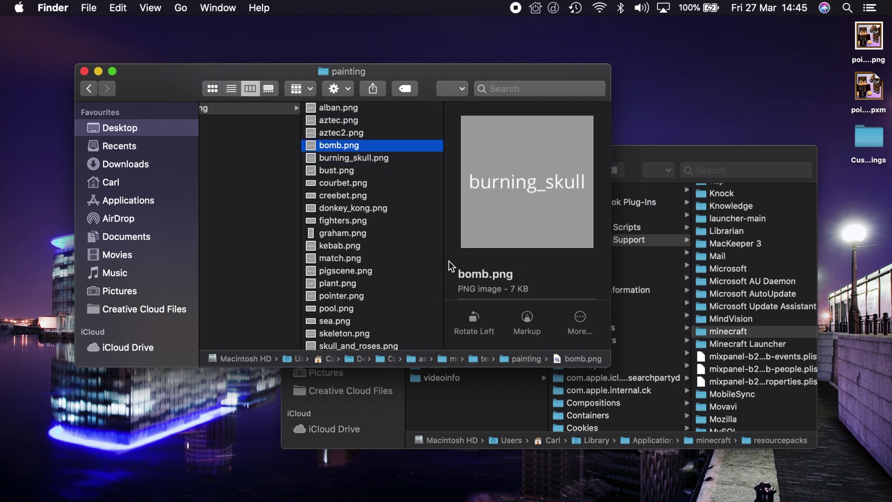
key("Up")
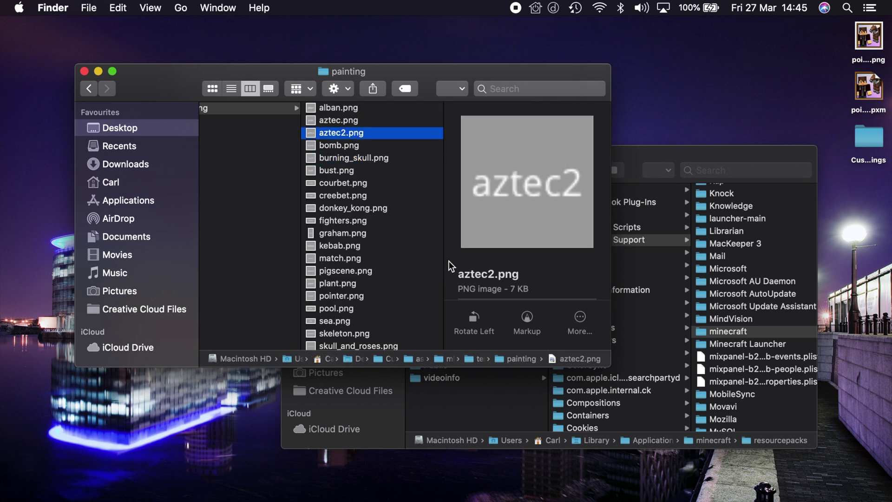
key("Up")
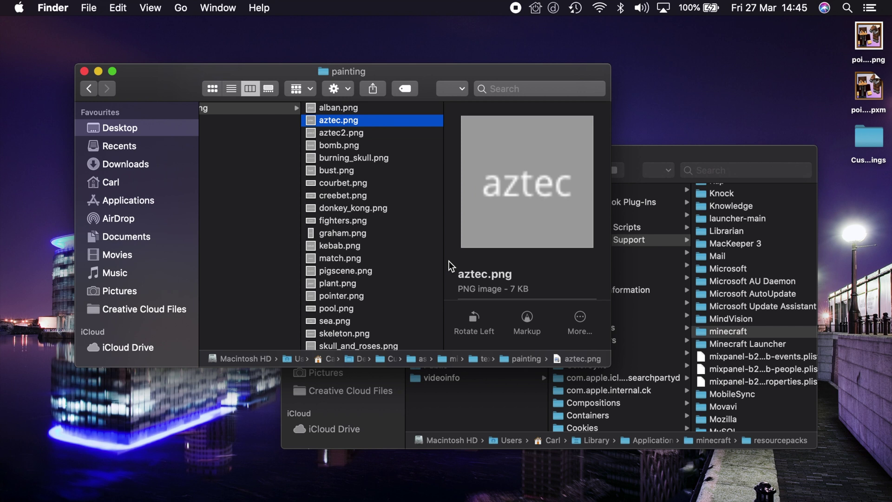
key("Up")
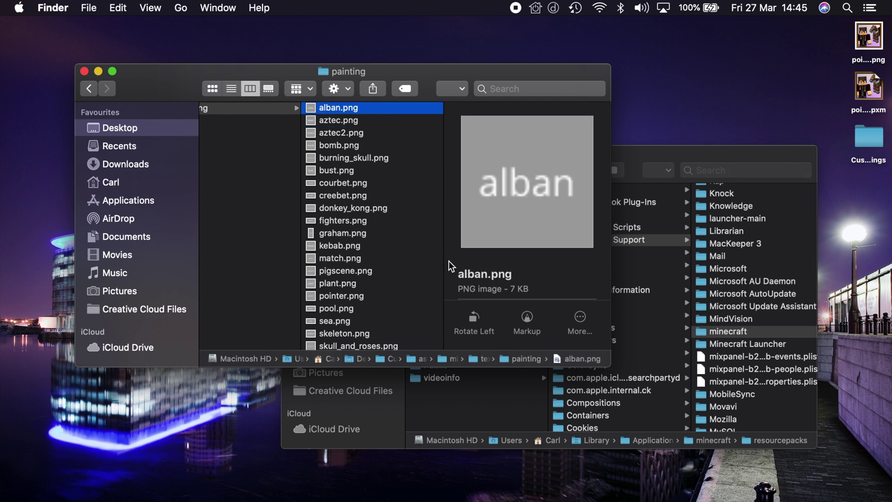
key("Down")
key("Down")
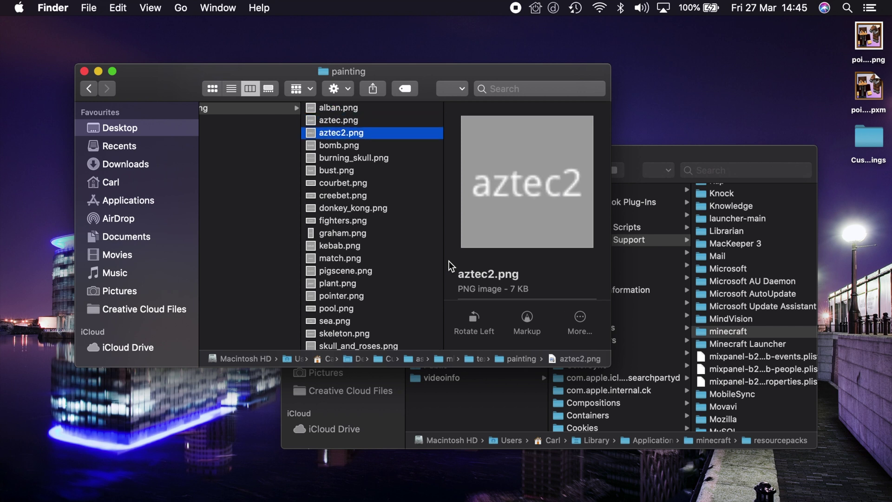
key("d")
Go back up to the pack's top level and select pack.mcmeta.
key("Left")
key("Left")
key("Left")
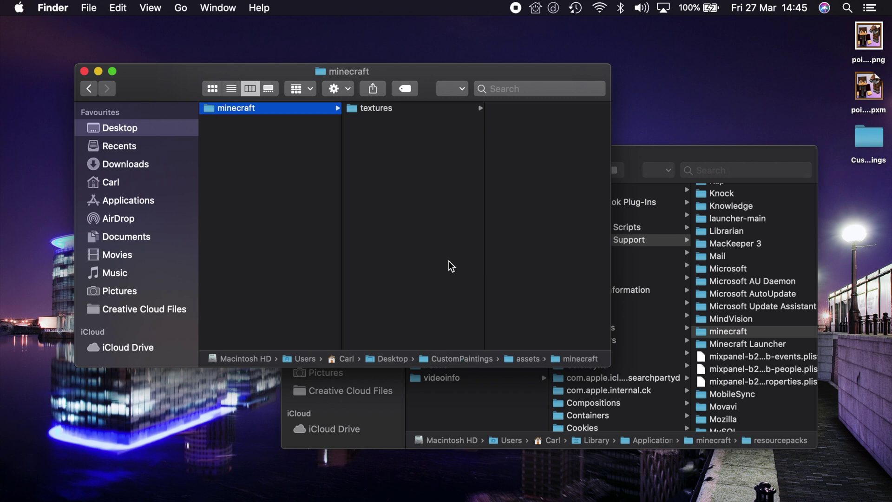
key("Left")
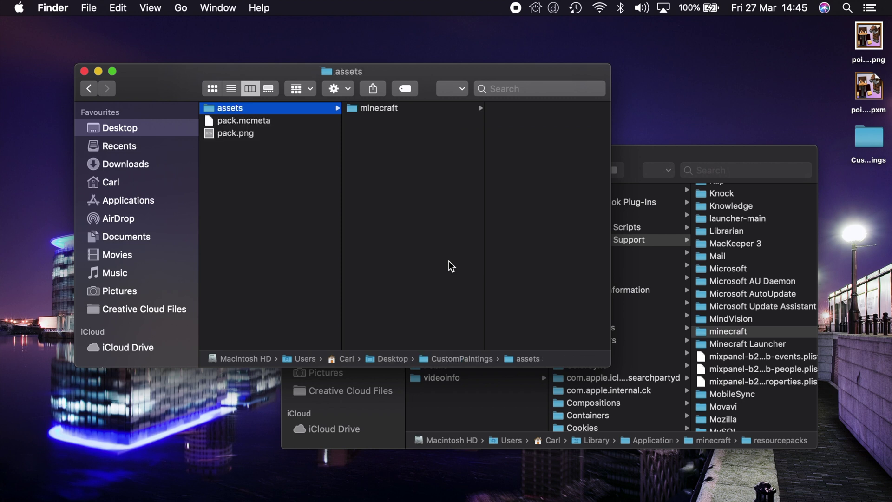
left_click(245, 124)
Open pack.mcmeta in TextEdit via Open With > Other….
right_click(246, 123)
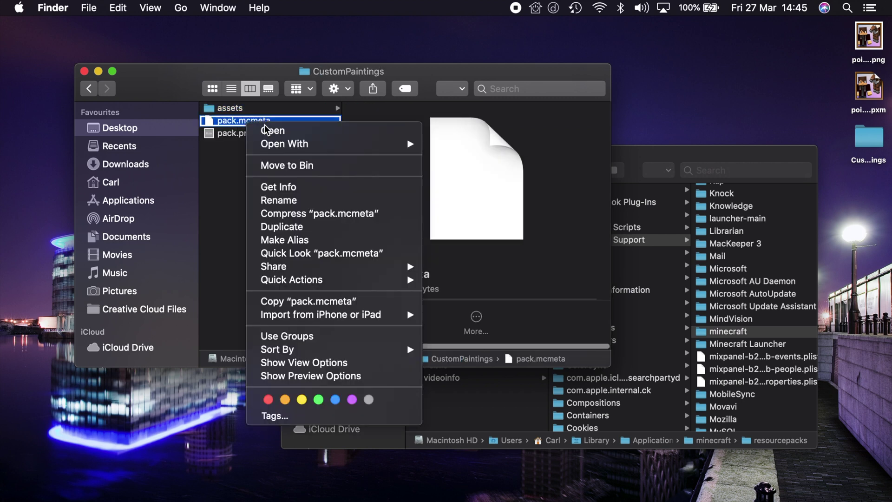
mouse_move(356, 142)
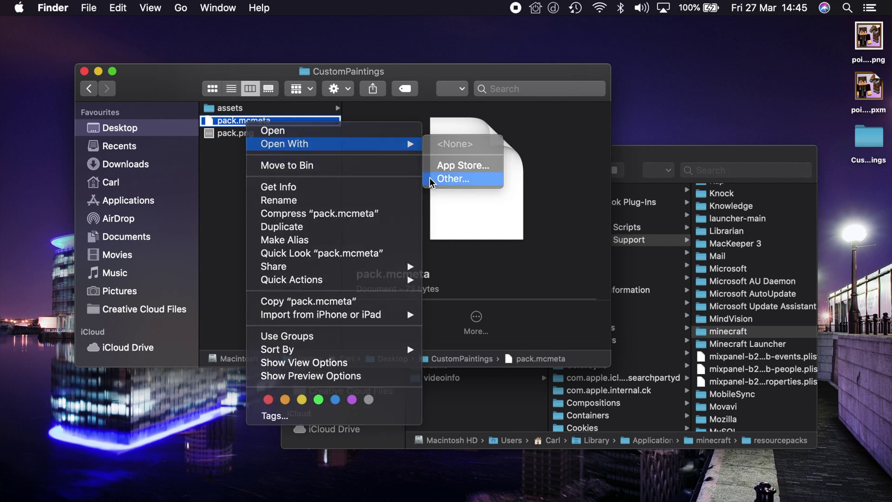
left_click(453, 178)
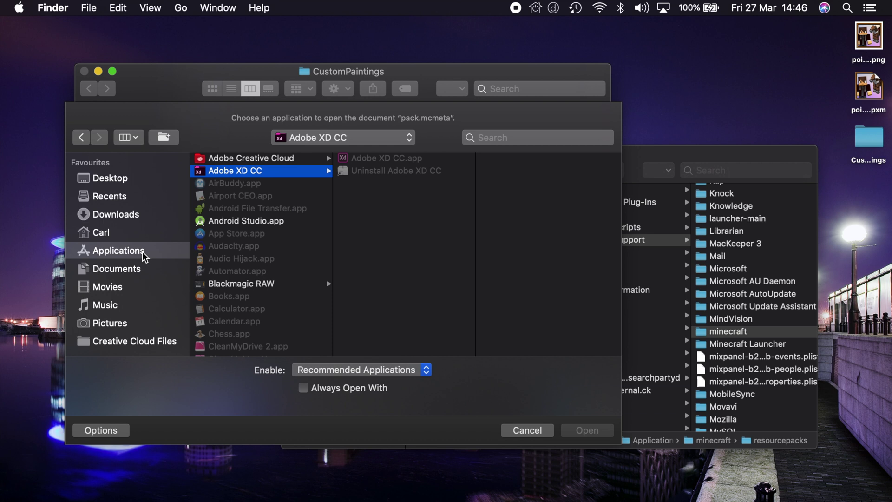
left_click(142, 252)
scroll(254, 242, "down", 5)
scroll(253, 241, "down", 15)
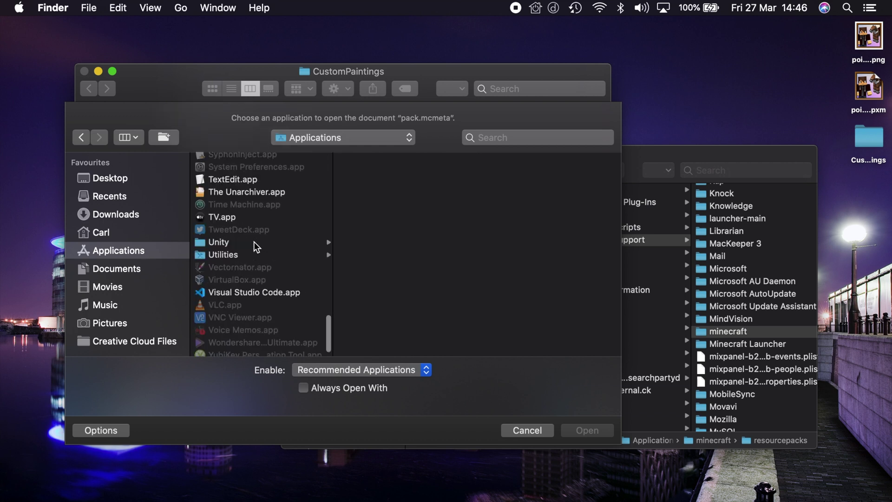
left_click(233, 166)
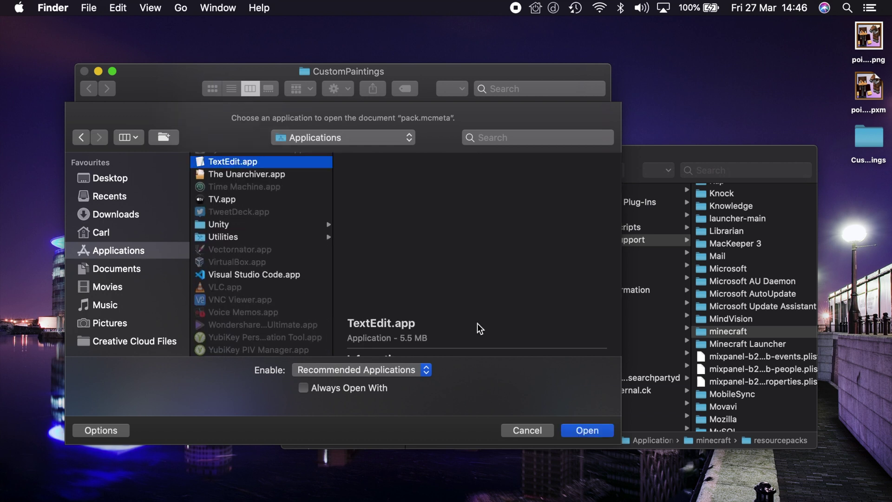
left_click(578, 431)
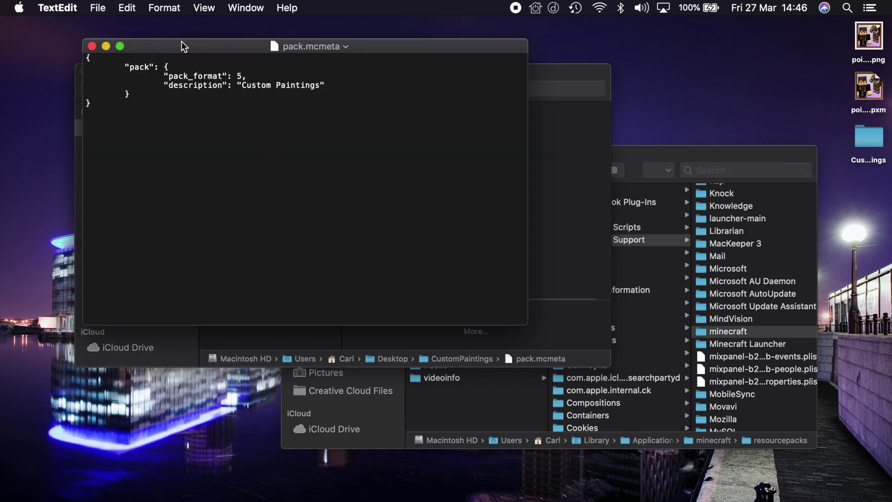
Check pack_format 5 and description 'Custom Paintings', quit TextEdit, and preview pack.png.
left_click_drag(191, 43, 312, 115)
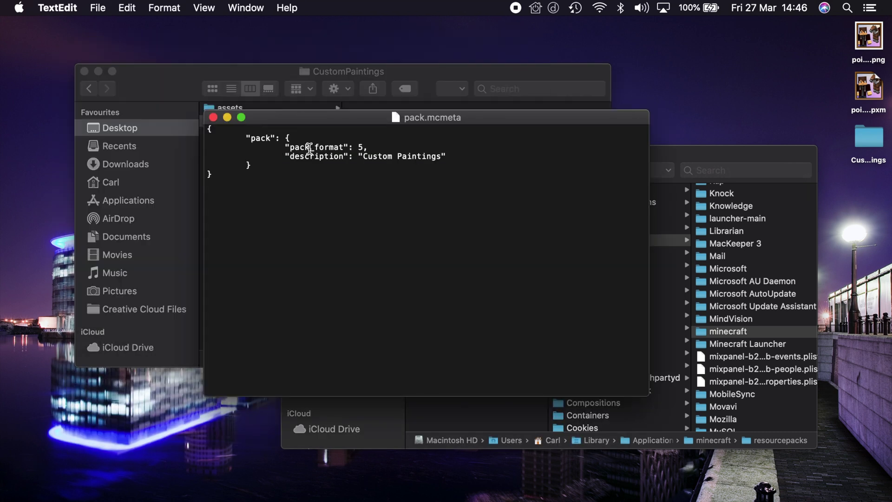
double_click(360, 147)
left_click(368, 155)
left_click_drag(369, 156, 439, 158)
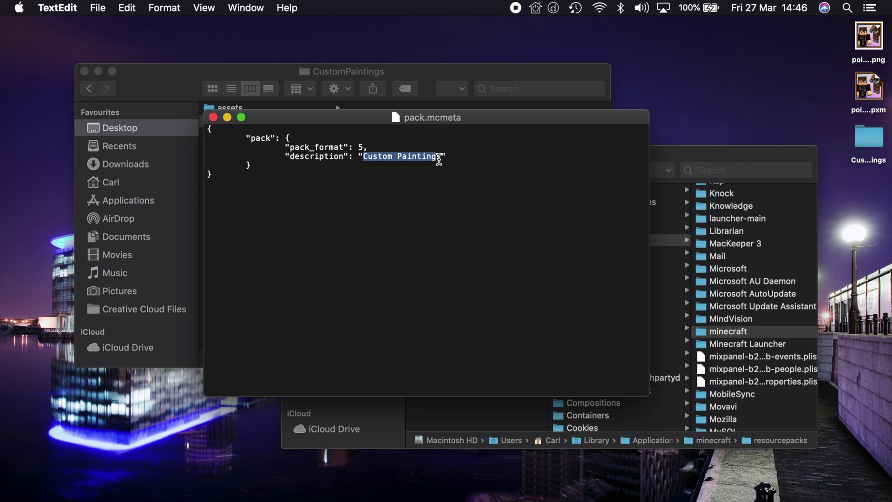
key("super+q")
left_click(229, 137)
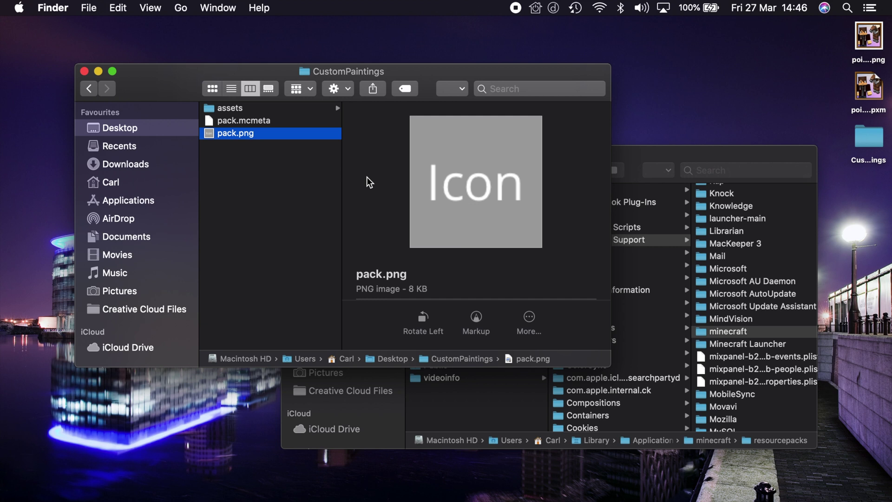
Copy the CustomPaintings folder, paste it into the resourcepacks window, and open the copy.
left_click(254, 163)
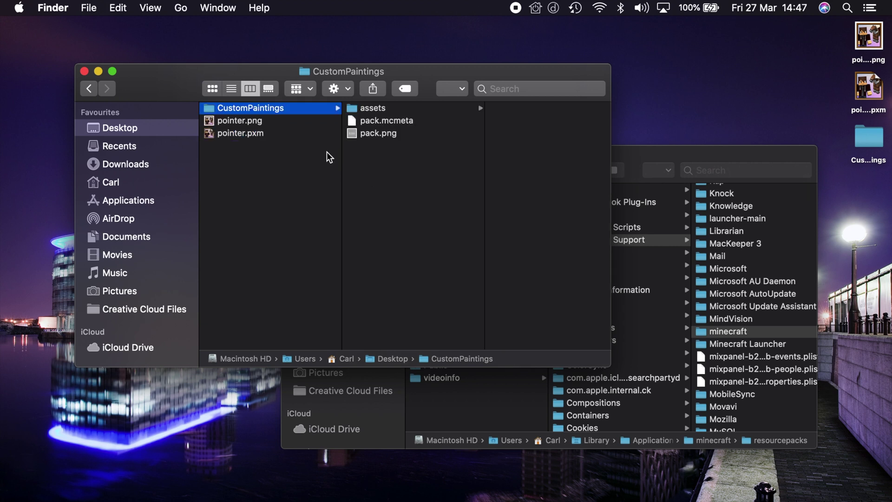
key("super+c")
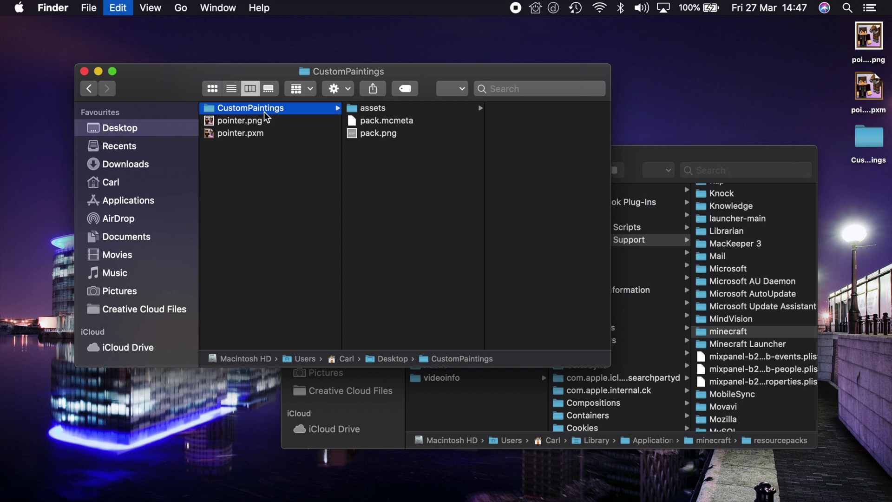
left_click(732, 332)
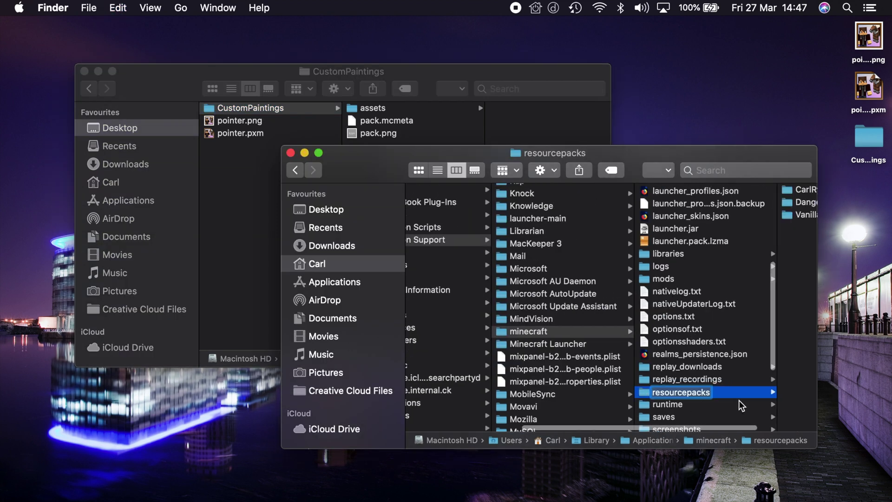
left_click(740, 394)
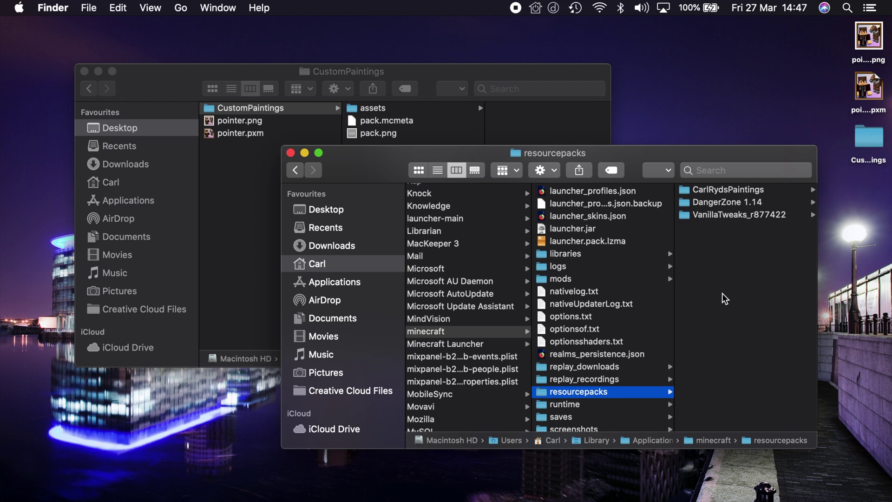
key("super+v")
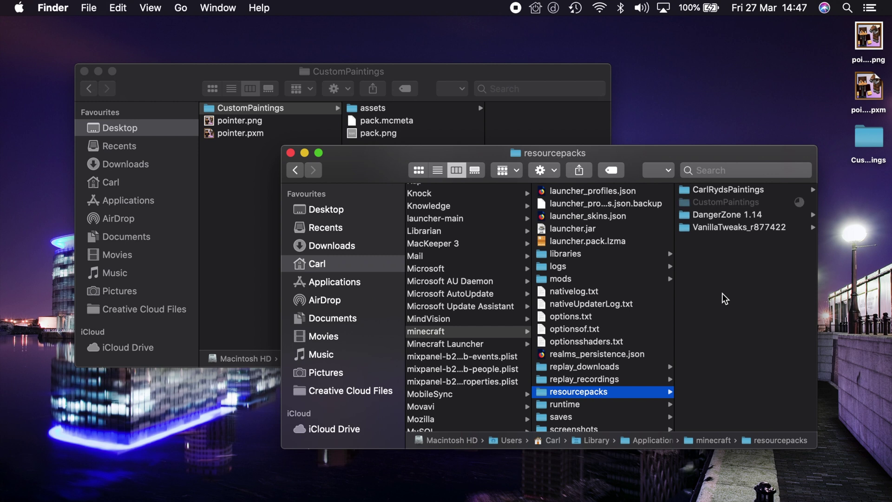
left_click(720, 202)
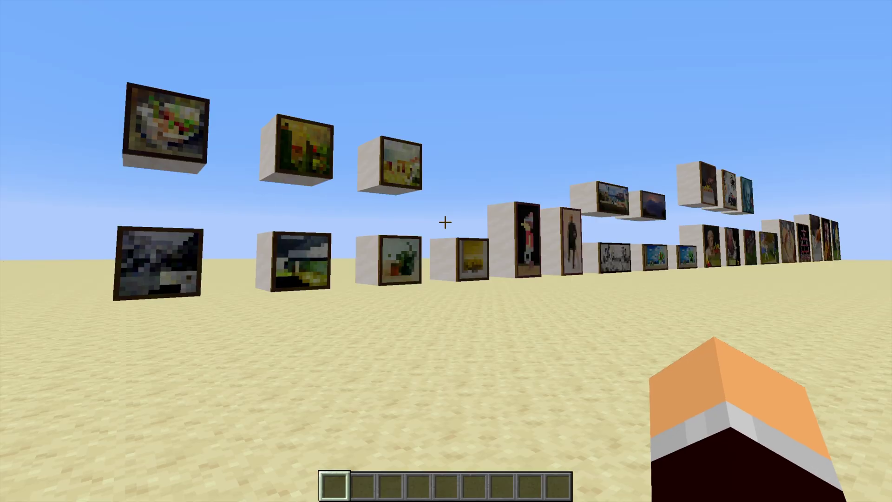
Enable CustomPaintings under Options > Resource Packs and click Done to reload.
key("Escape")
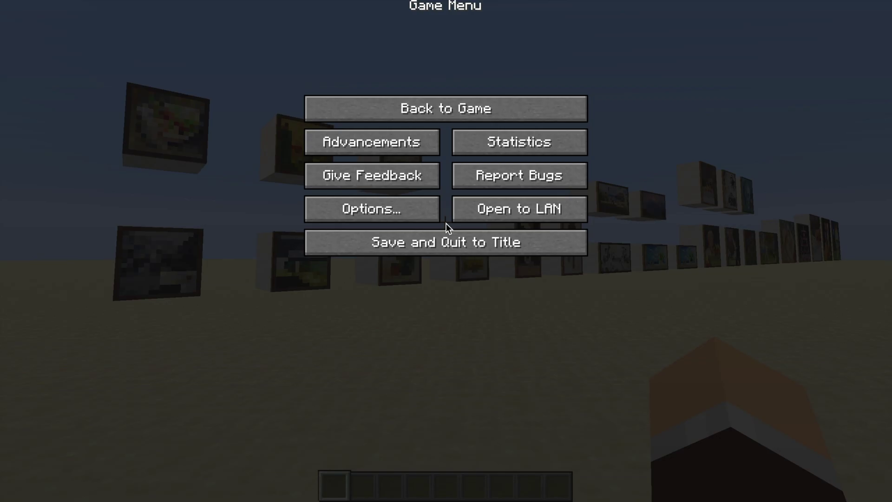
left_click(405, 209)
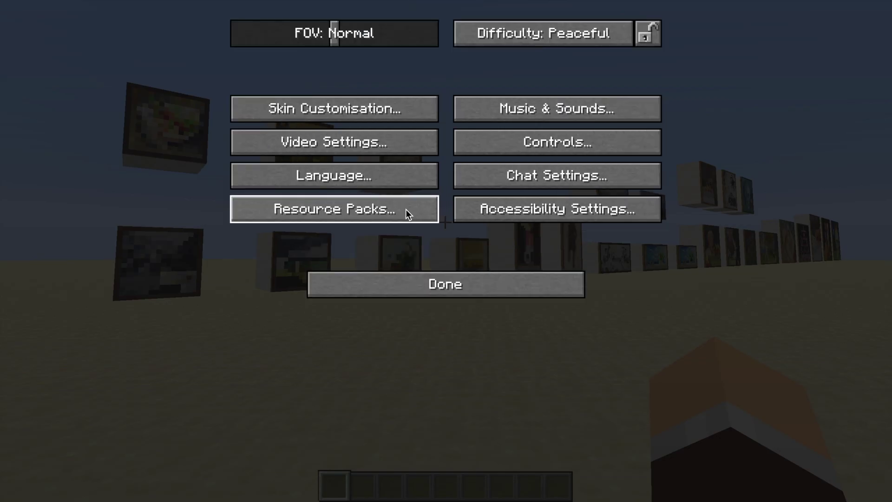
left_click(378, 213)
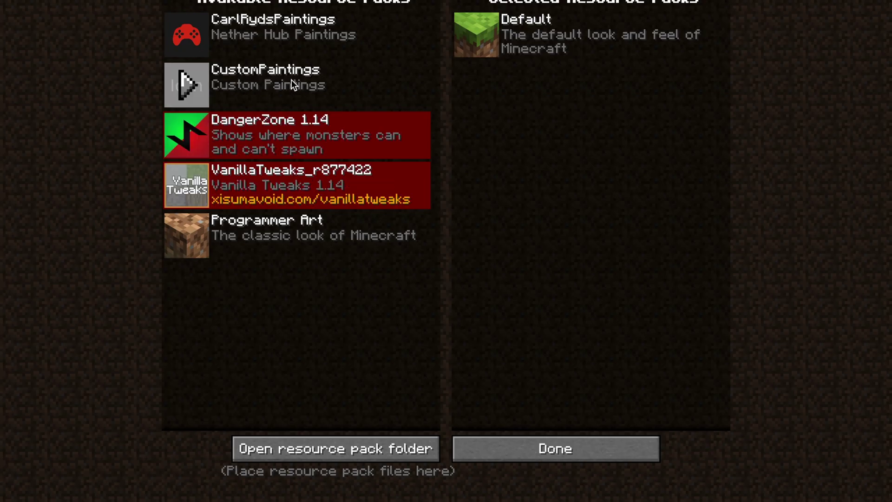
left_click(185, 86)
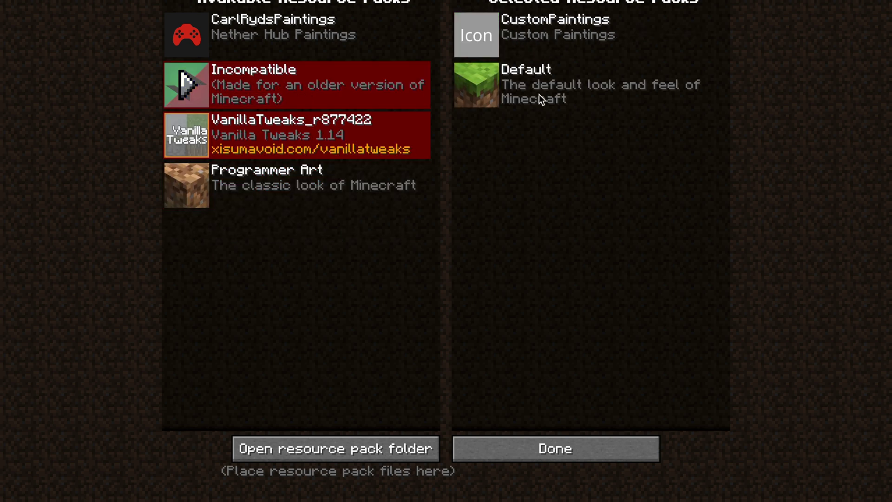
left_click(491, 447)
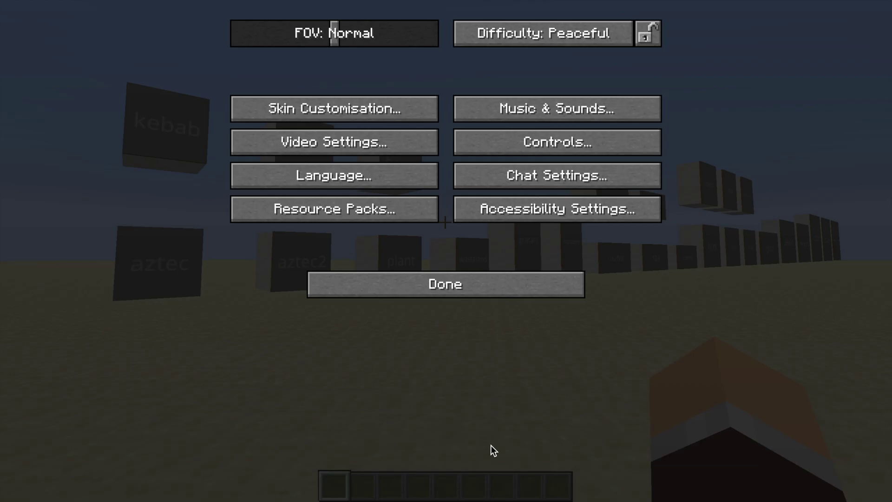
Walk among the placeholder paintings such as kebab, aztec, bomb and plant.
key("Escape")
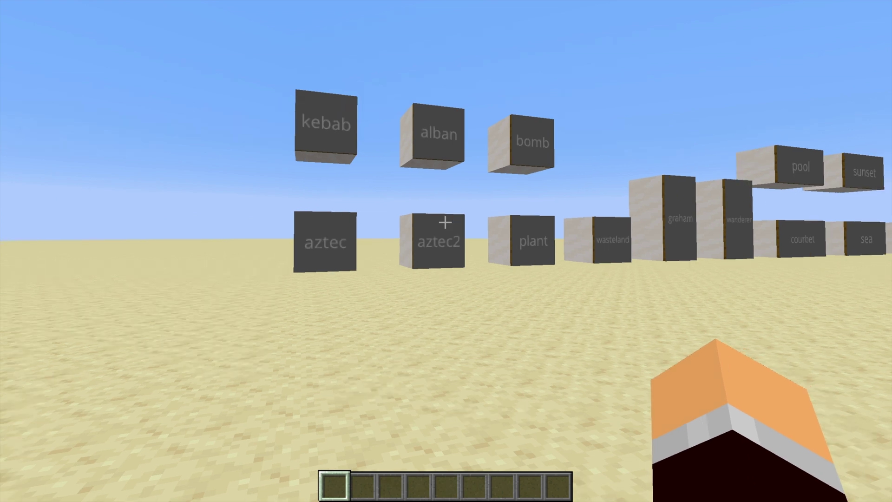
key("w")
key("d")
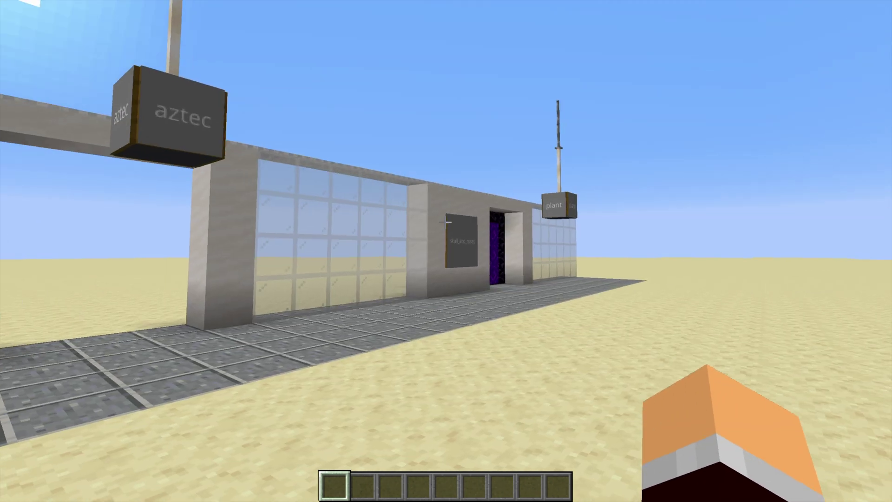
key("d")
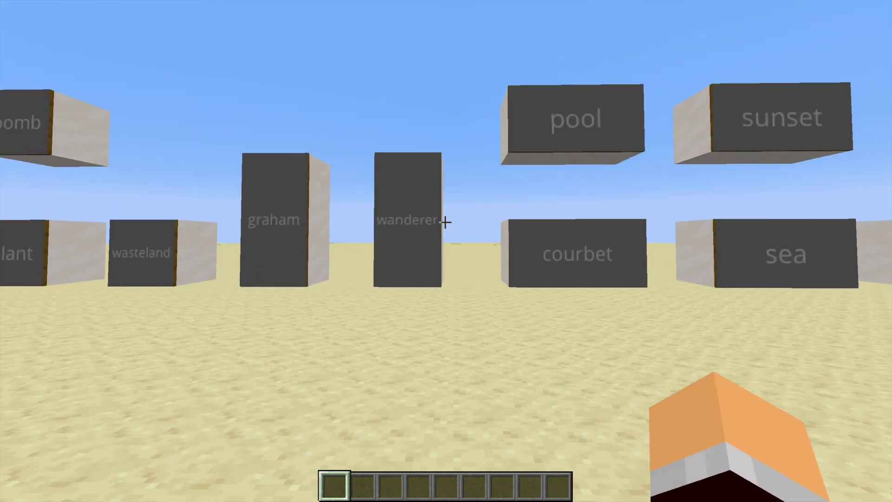
key("a")
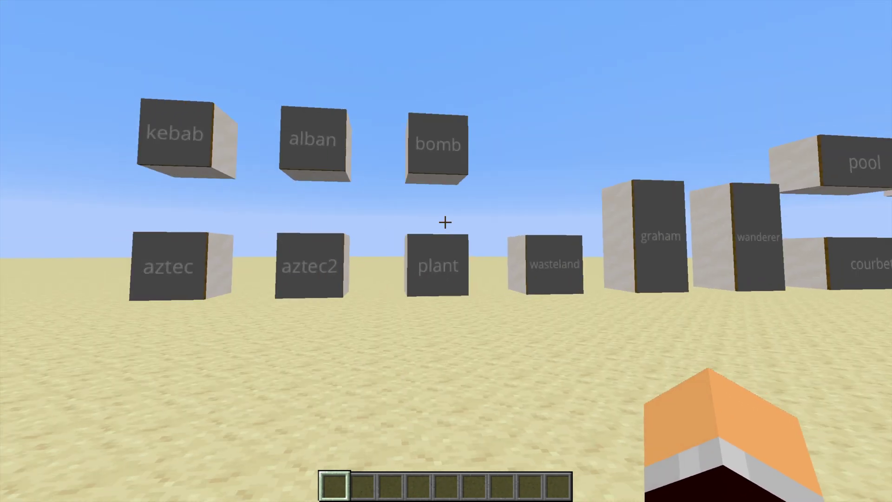
key("d")
key("a")
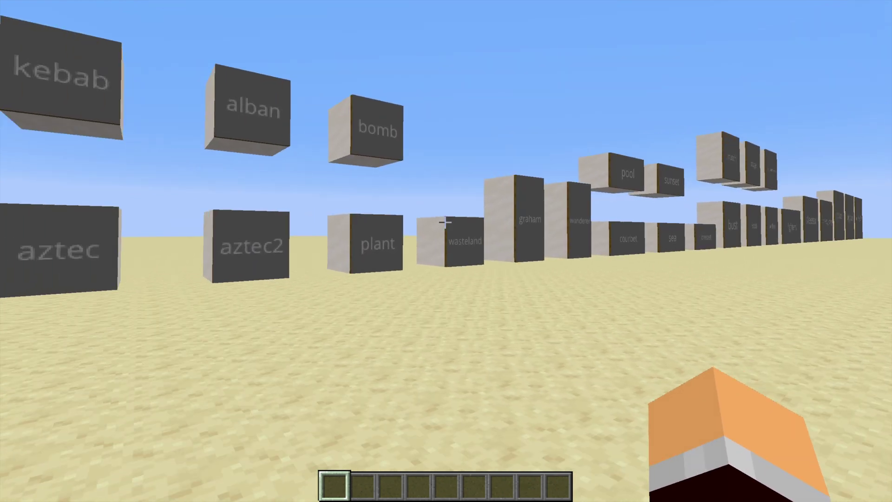
Reopen the Resource Packs list from the pause menu's Options.
key("Escape")
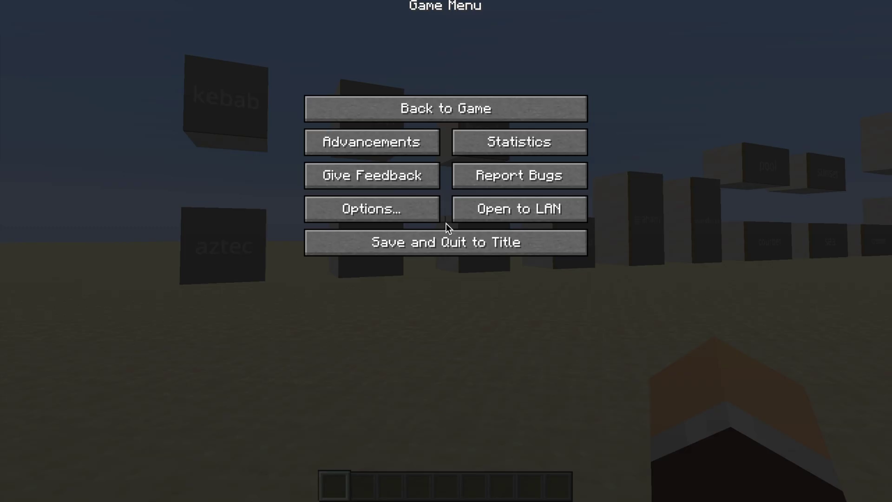
left_click(403, 213)
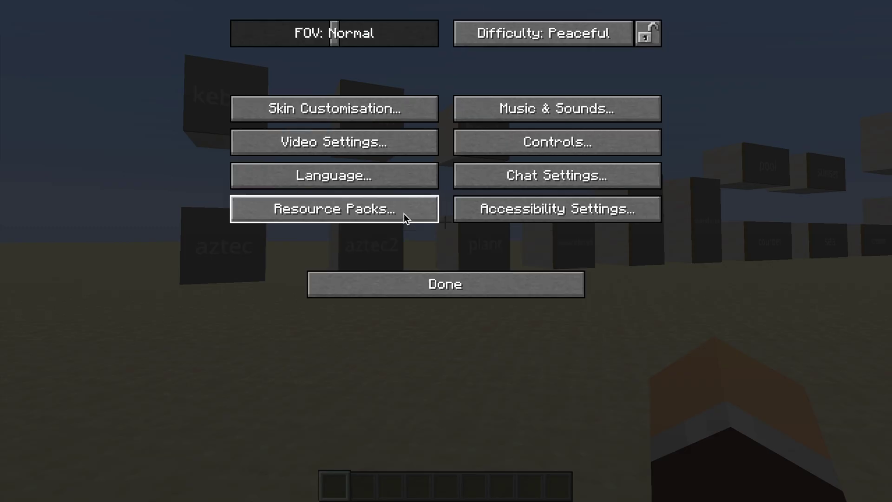
left_click(361, 209)
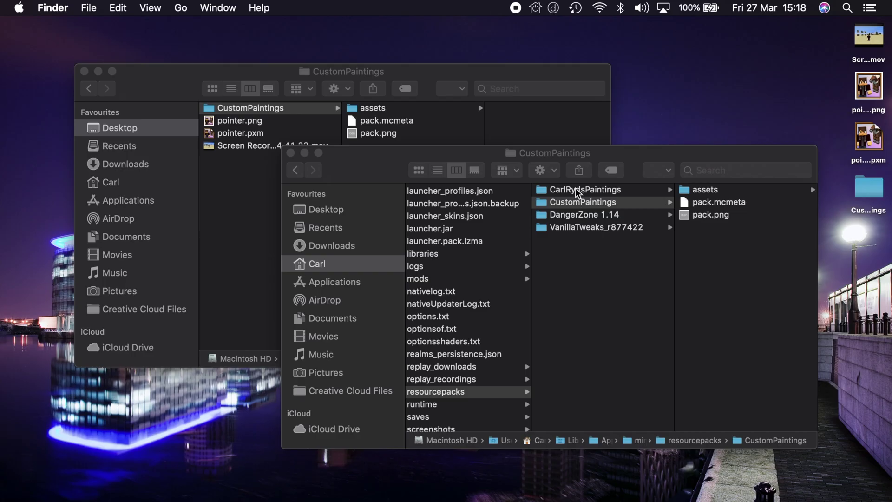
Open CarlRydsPaintings > assets > minecraft > textures > painting and preview alban.png.
left_click(576, 194)
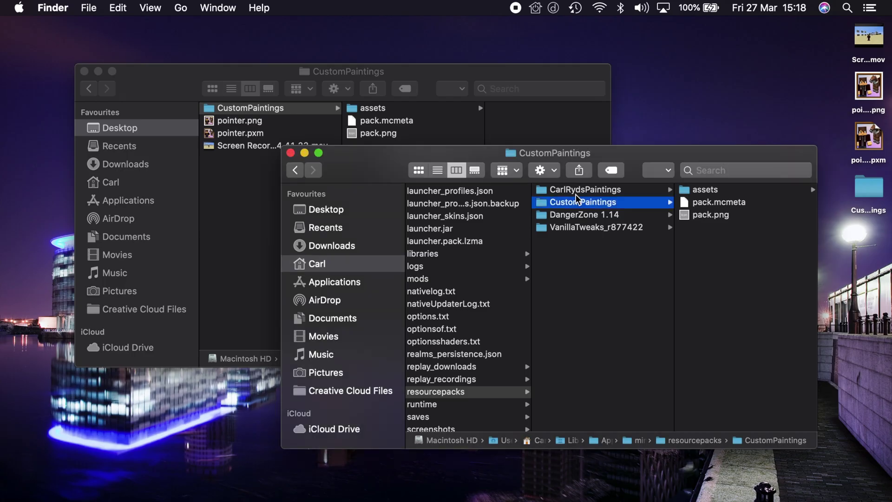
left_click(575, 188)
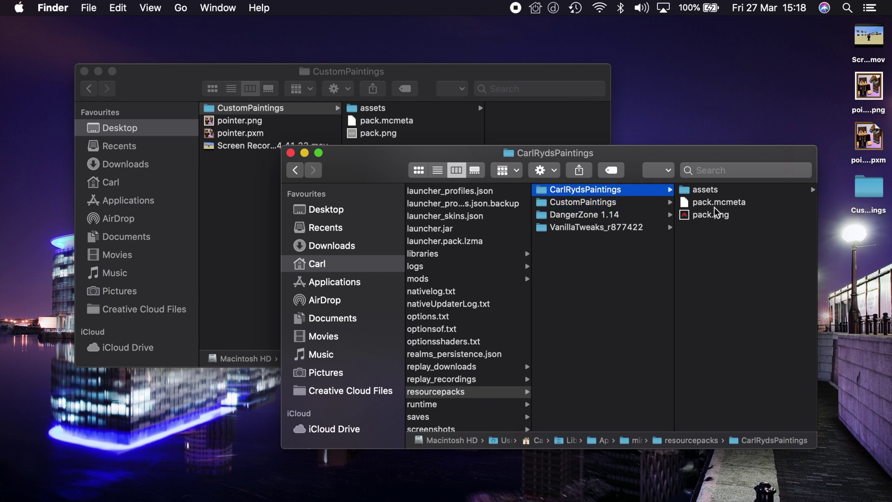
left_click(711, 191)
left_click(712, 191)
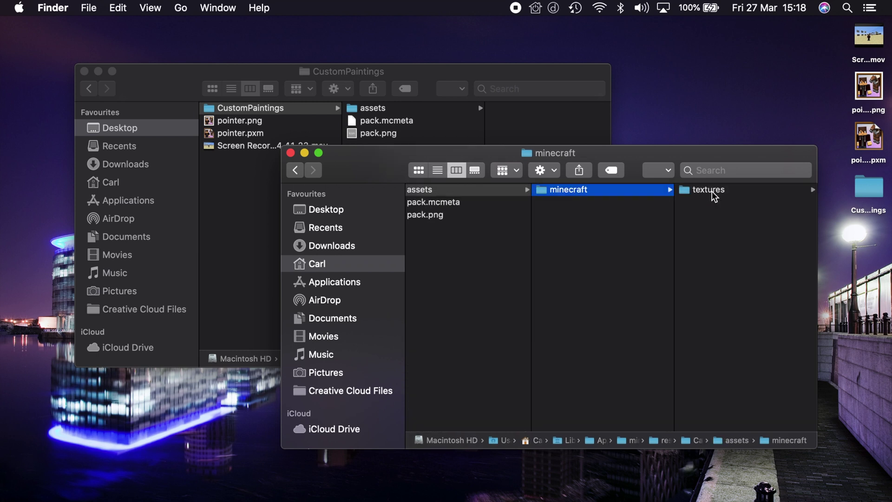
left_click(712, 191)
left_click(712, 191)
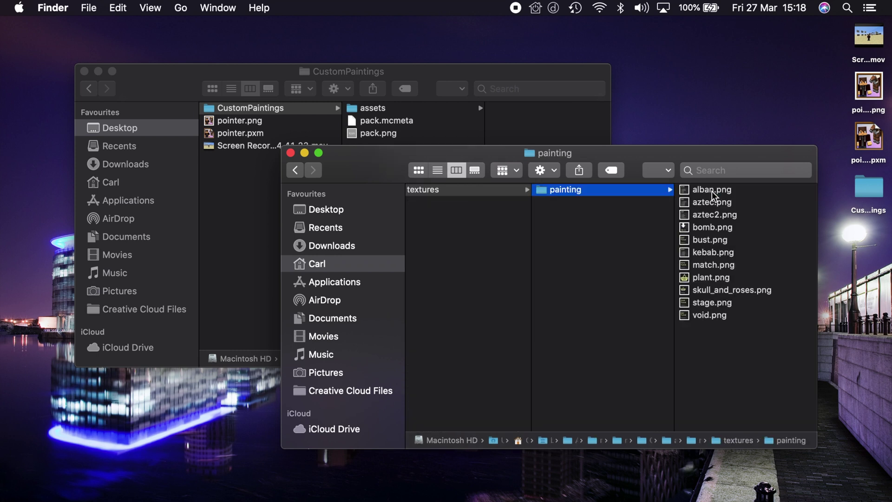
left_click(712, 189)
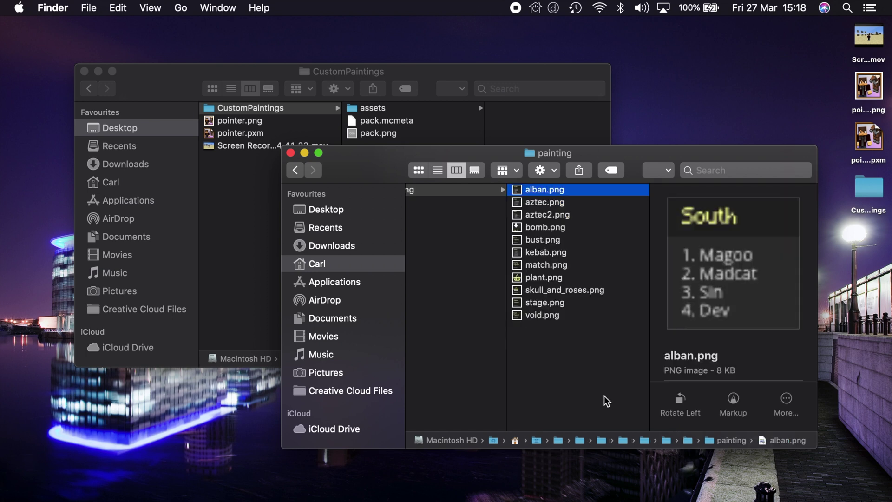
Preview aztec, aztec2, bomb, bust, kebab, match and plant painting images in turn.
key("Down")
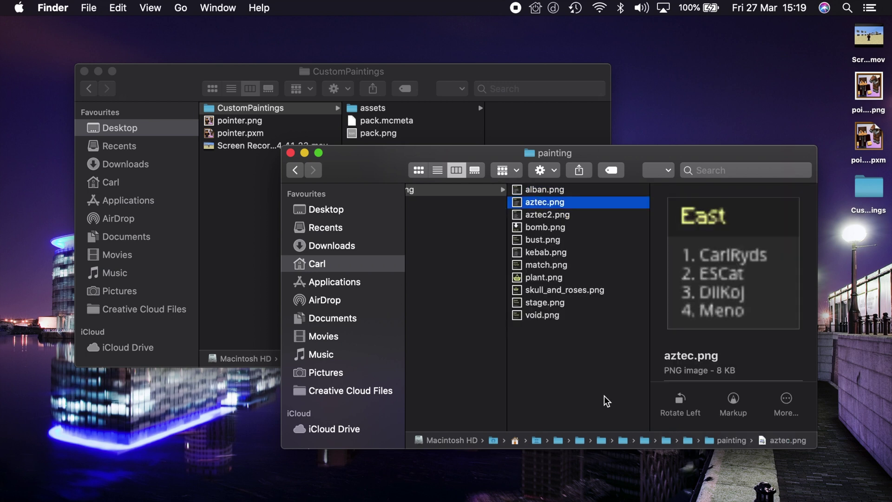
key("Down")
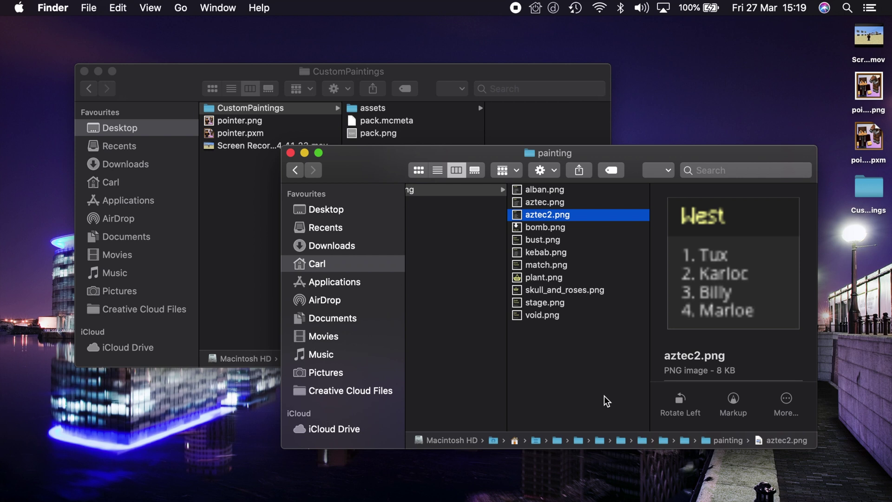
key("Down")
key("Down")
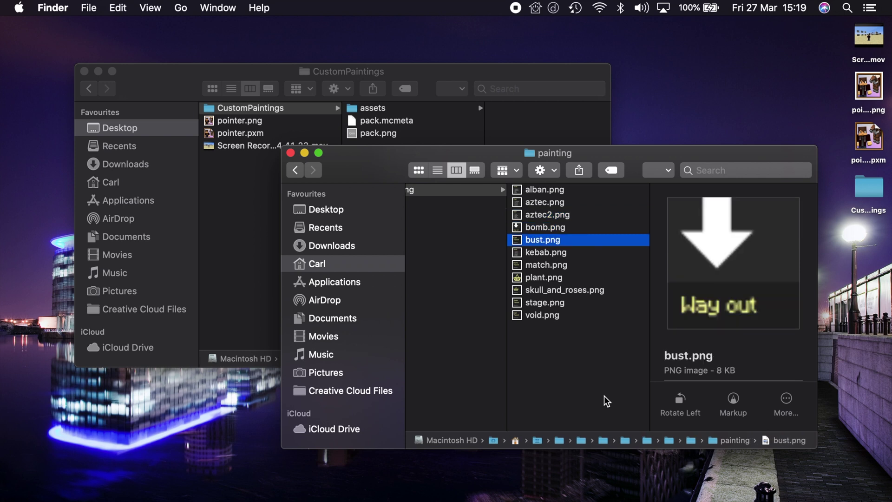
key("Down")
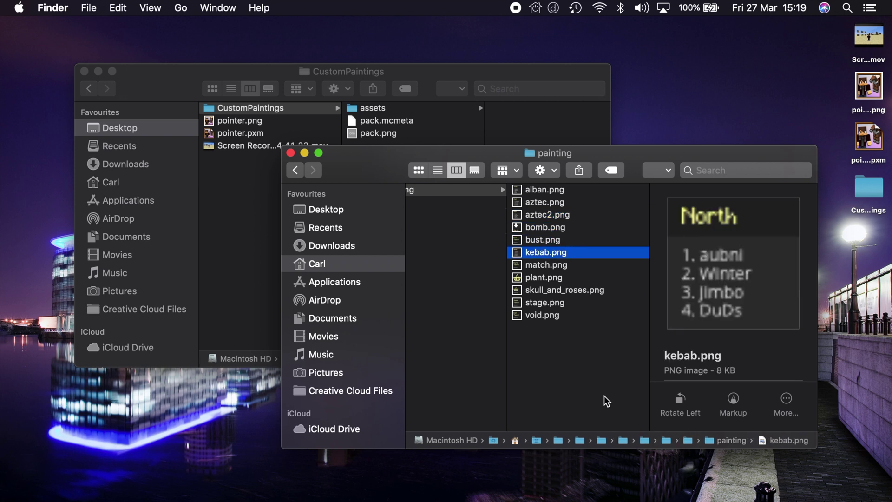
key("Down")
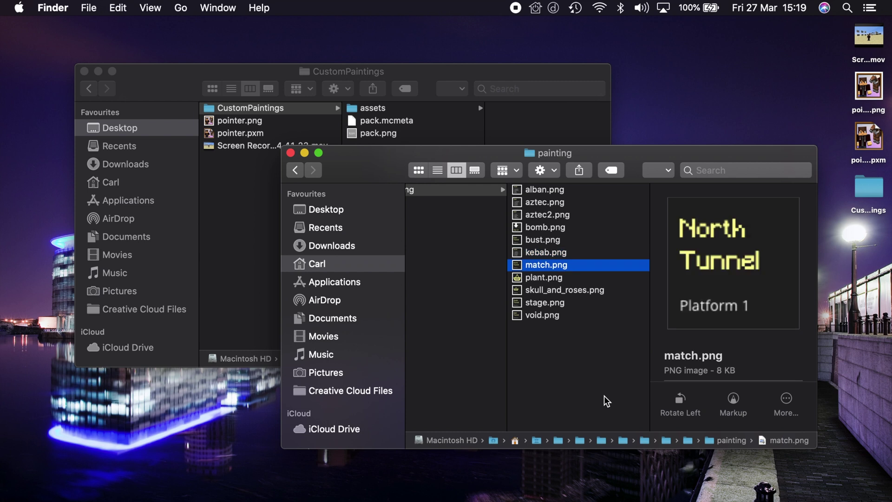
key("Down")
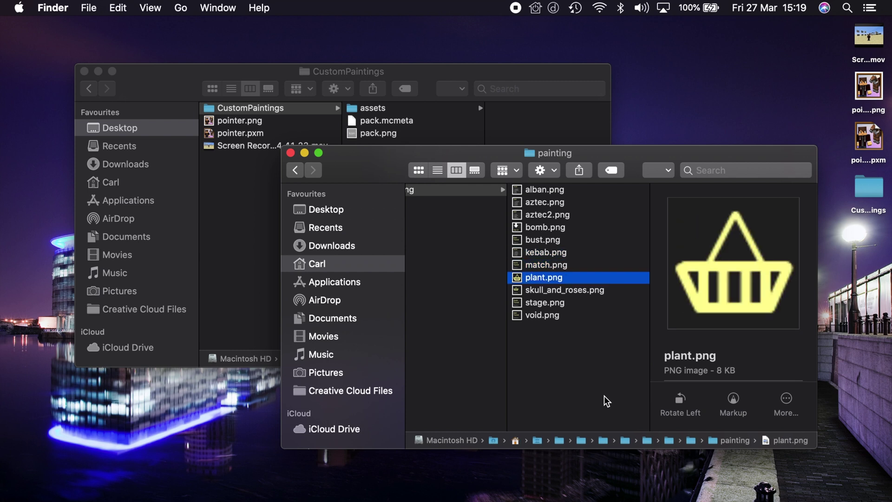
key("Down")
key("Down")
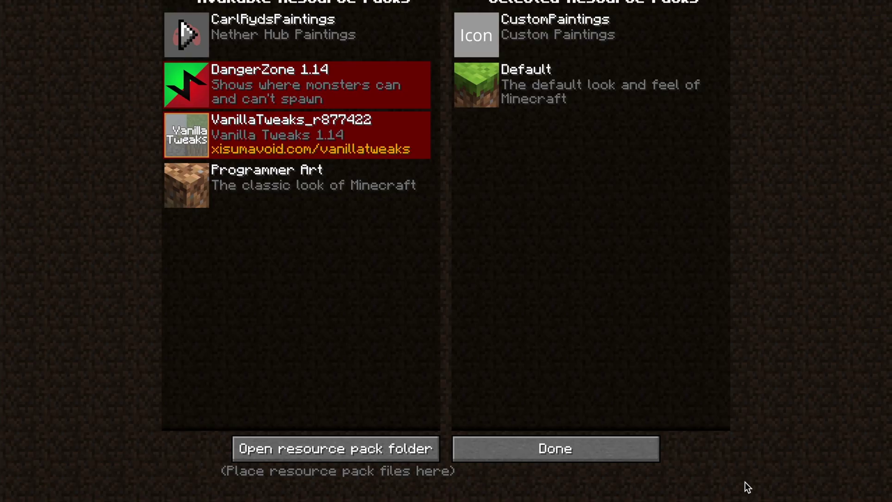
Move CarlRydsPaintings into the Selected Resource Packs list.
left_click(192, 36)
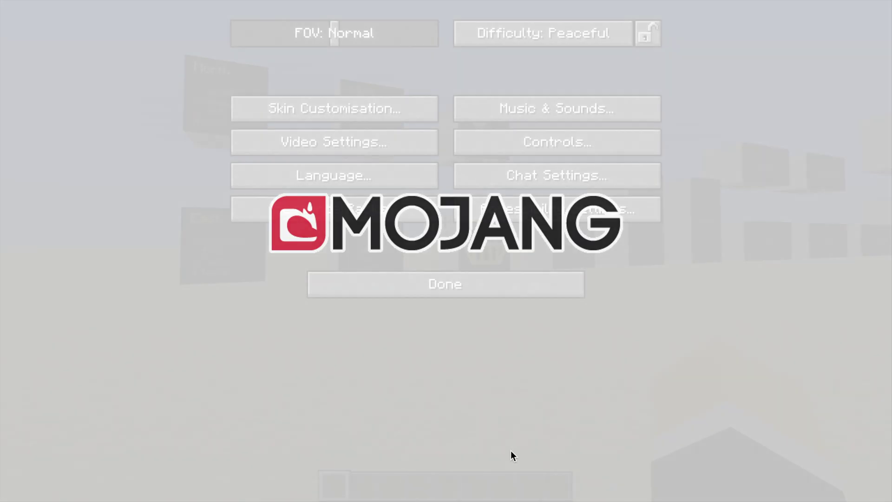
Return to the world and walk past the floating signs and named paintings to the station front.
key("Escape")
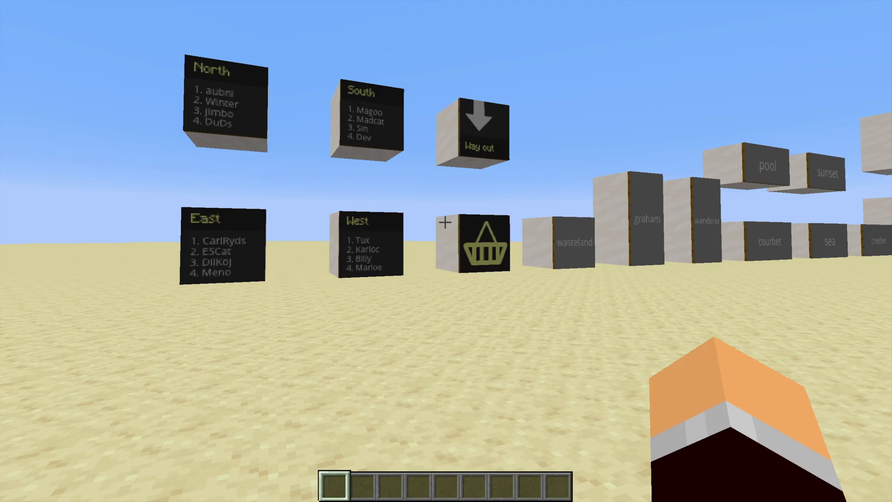
key("d")
key("w")
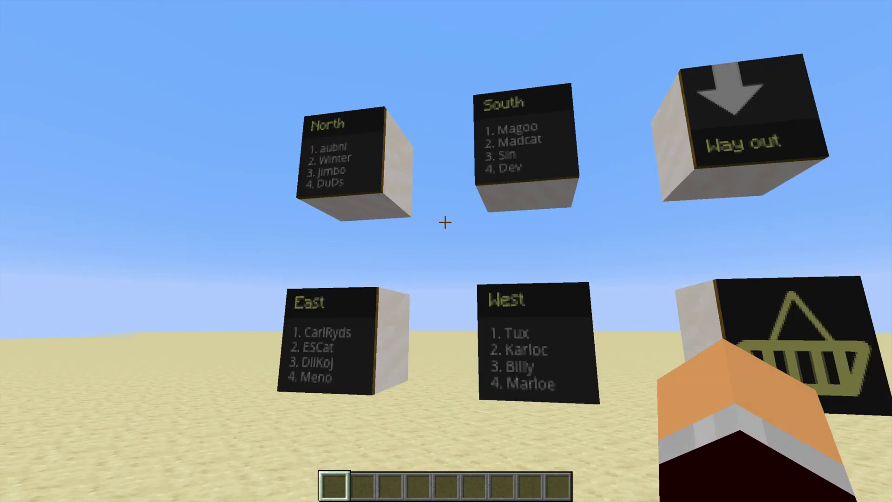
key("w")
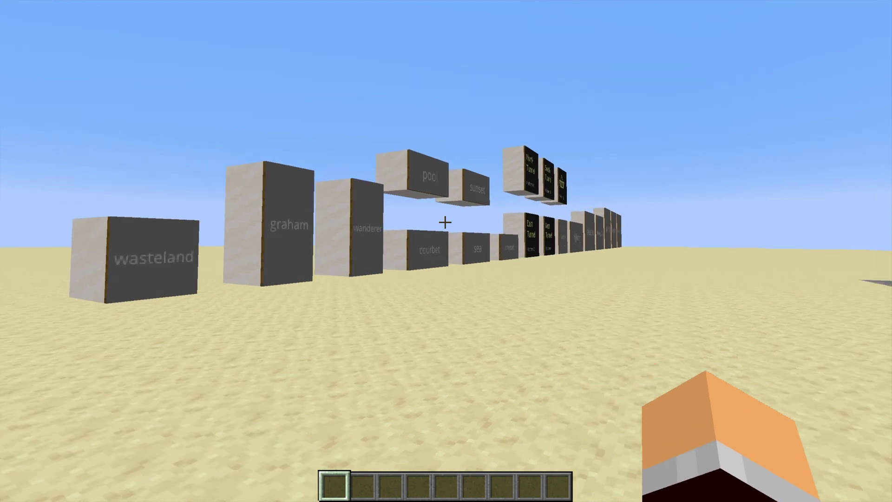
key("w")
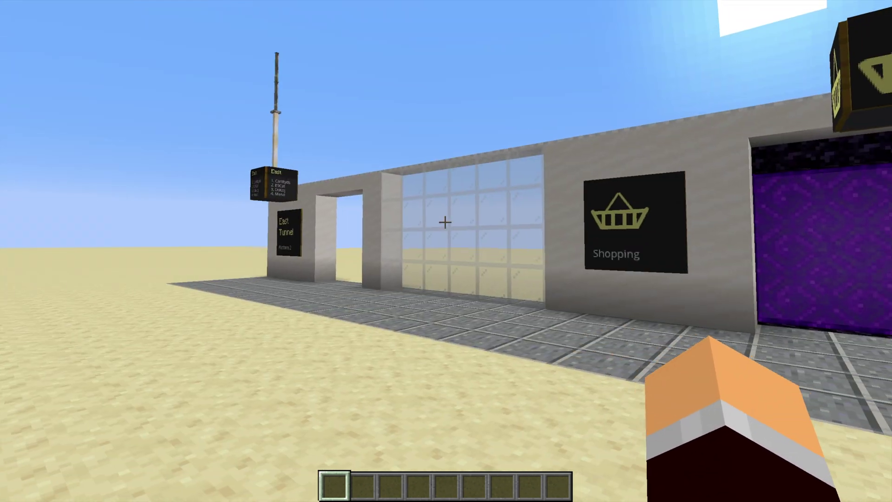
key("a")
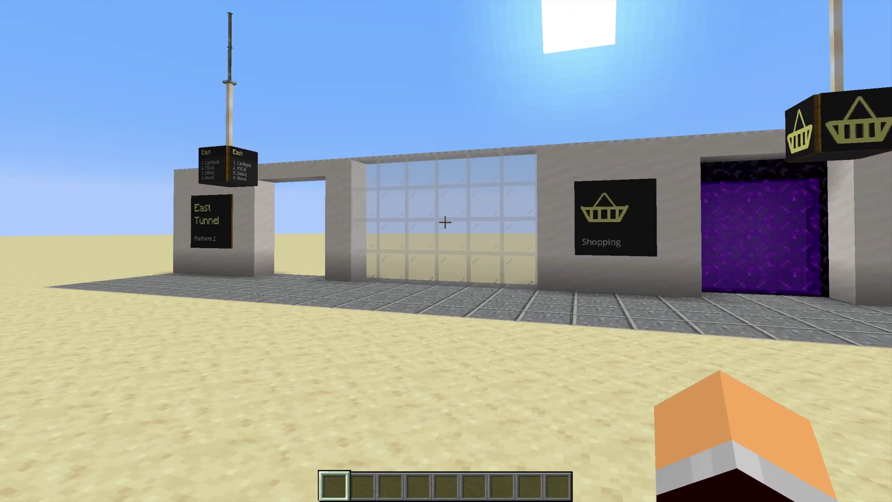
key("w")
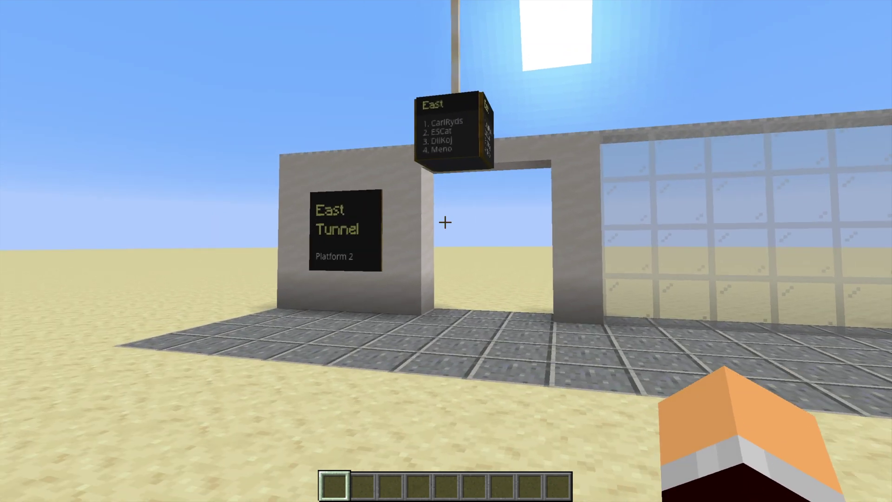
Inspect the East Tunnel sign up close from several angles.
key("s")
key("a")
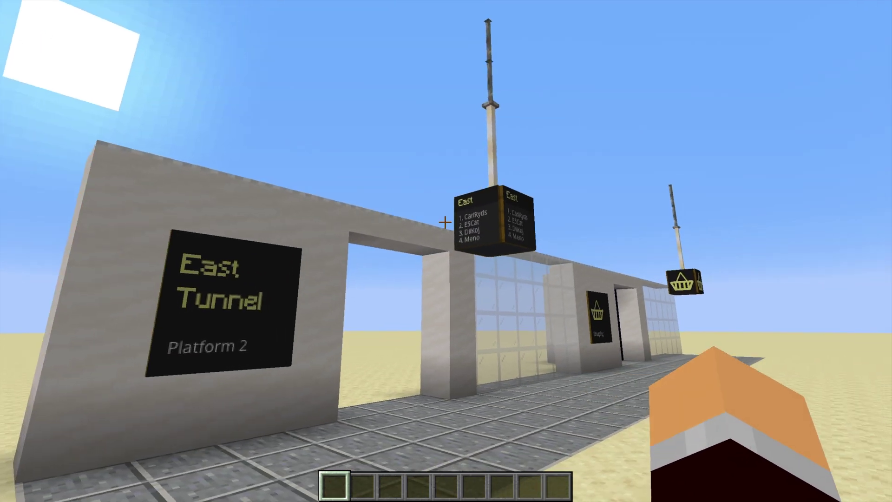
key("w")
key("d")
key("a")
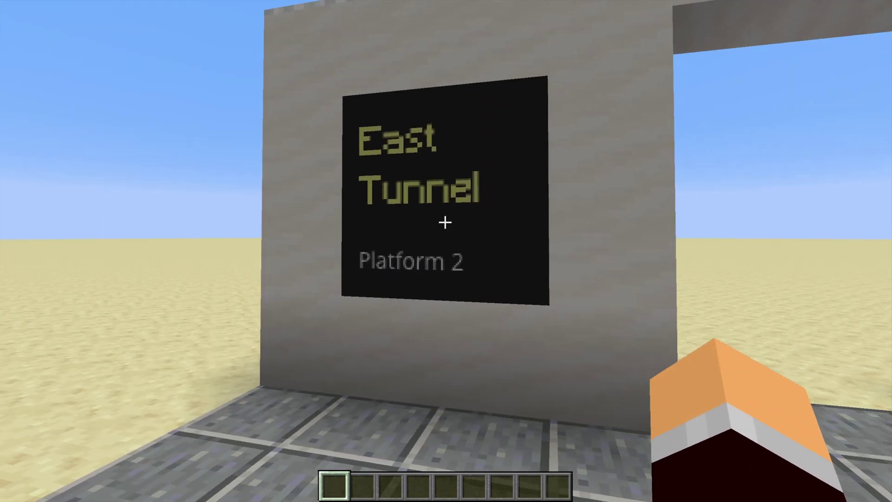
key("d")
key("s")
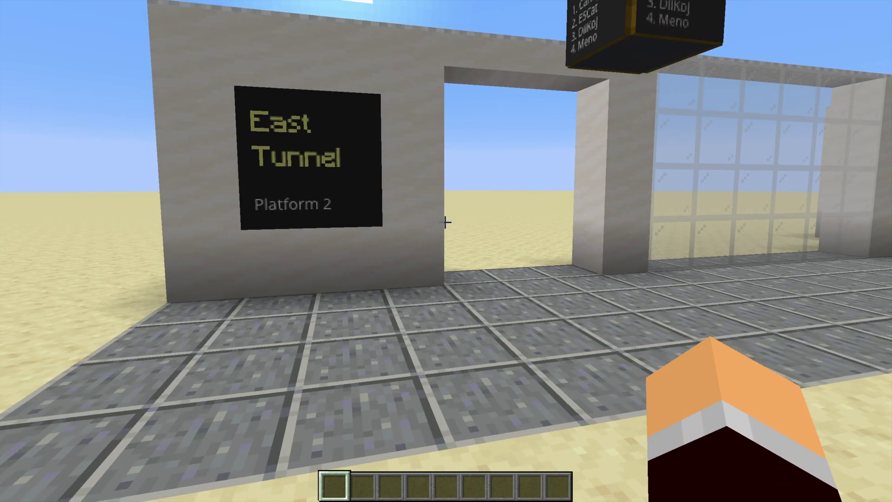
key("w")
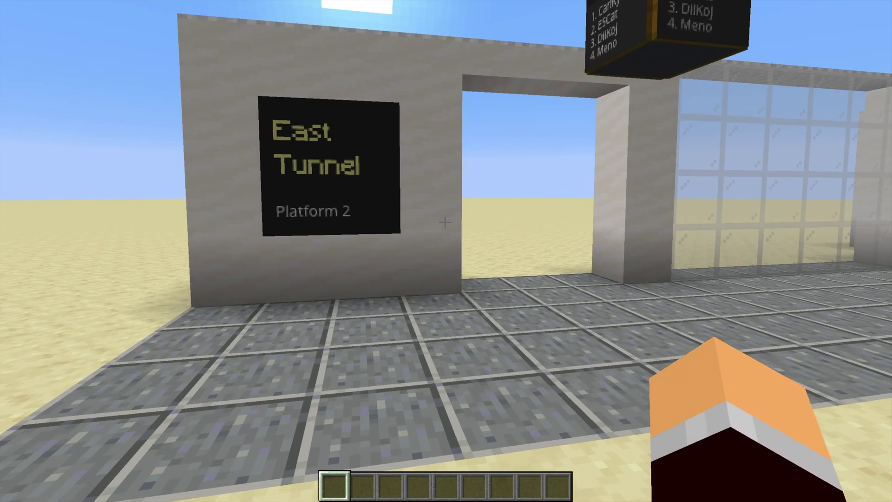
key("w")
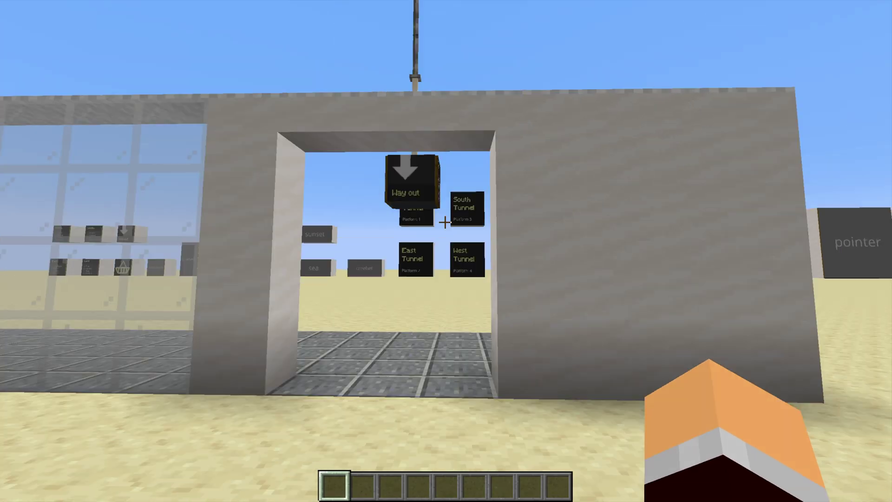
Go through the doorway to view the Shopping wall, the hanging shopping-basket sign and the portal.
key("w")
key("w")
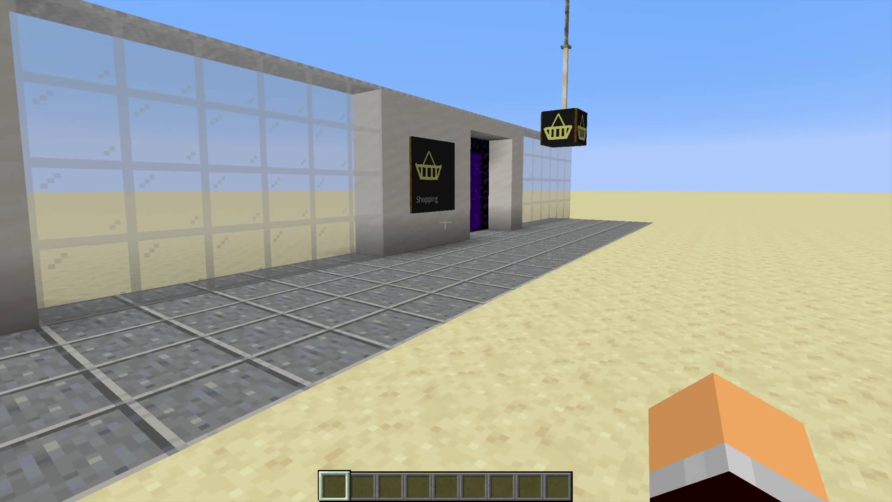
key("w")
key("w")
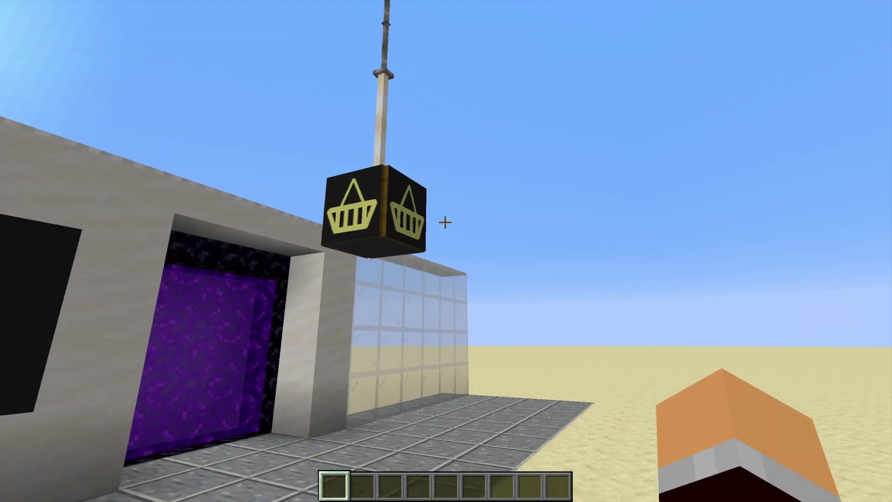
key("s")
key("w")
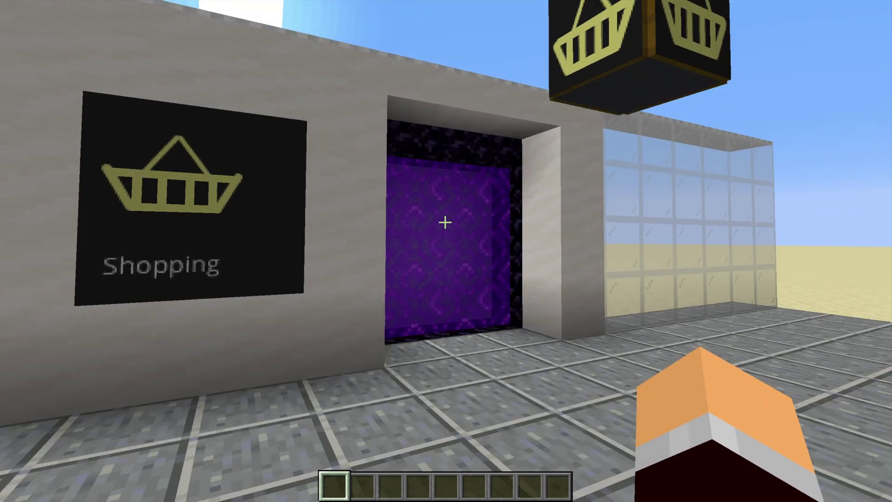
key("s")
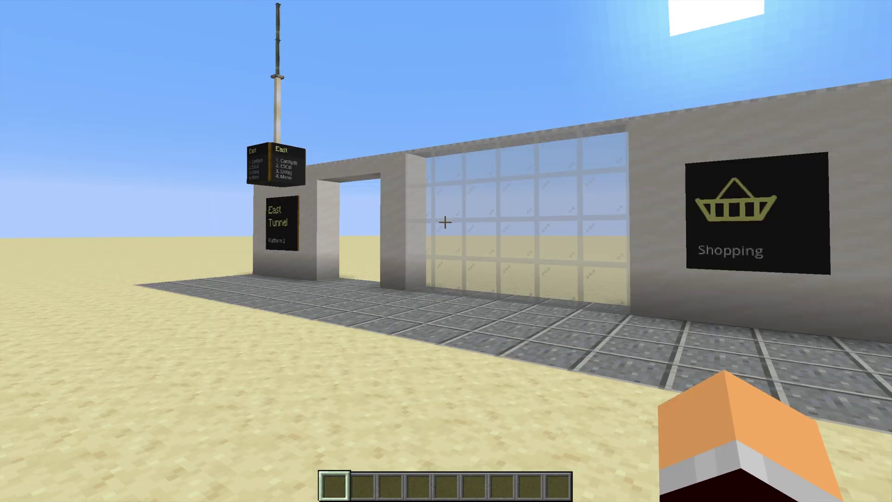
key("s")
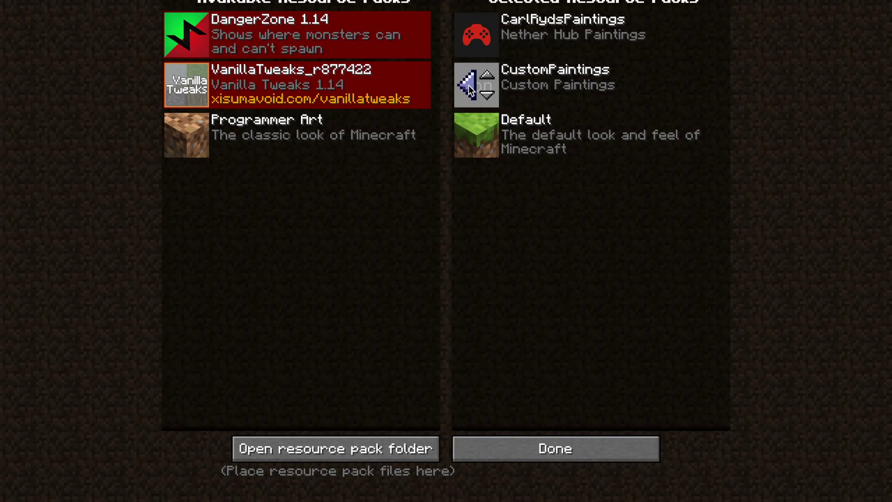
Move CustomPaintings out of the active resource packs, leaving CarlRydsPaintings above Default.
left_click(470, 87)
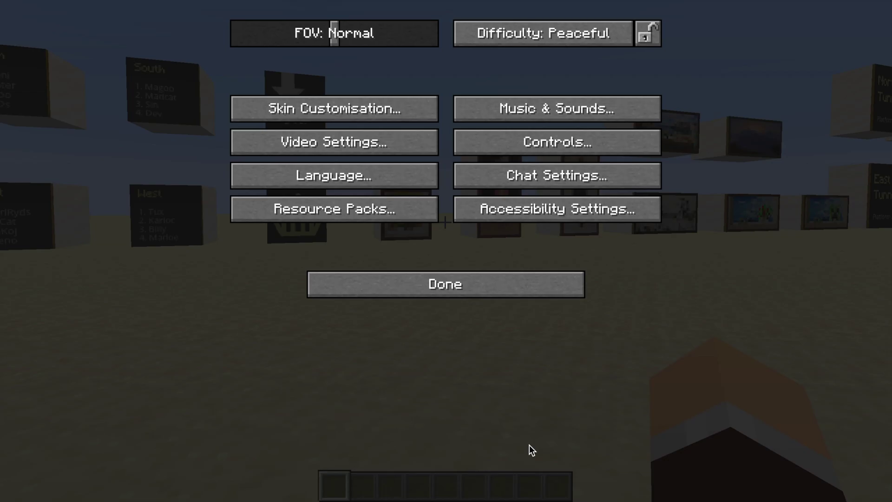
key("Escape")
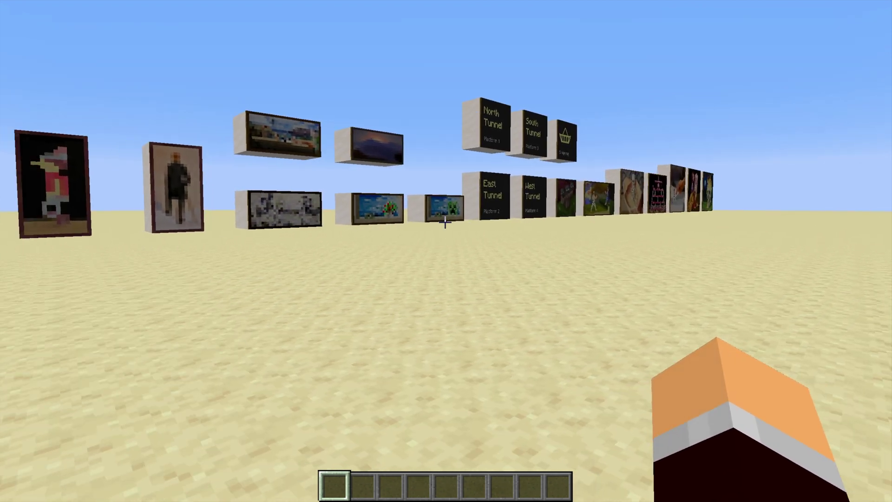
key("w")
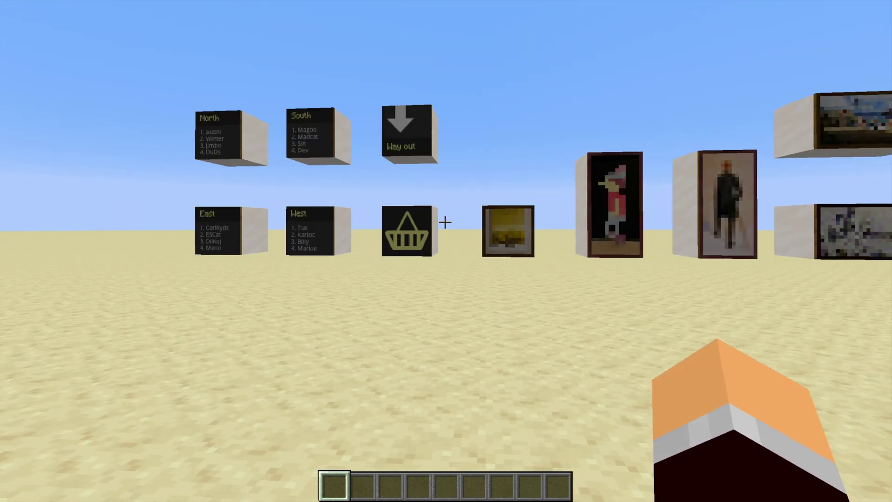
key("w")
key("a")
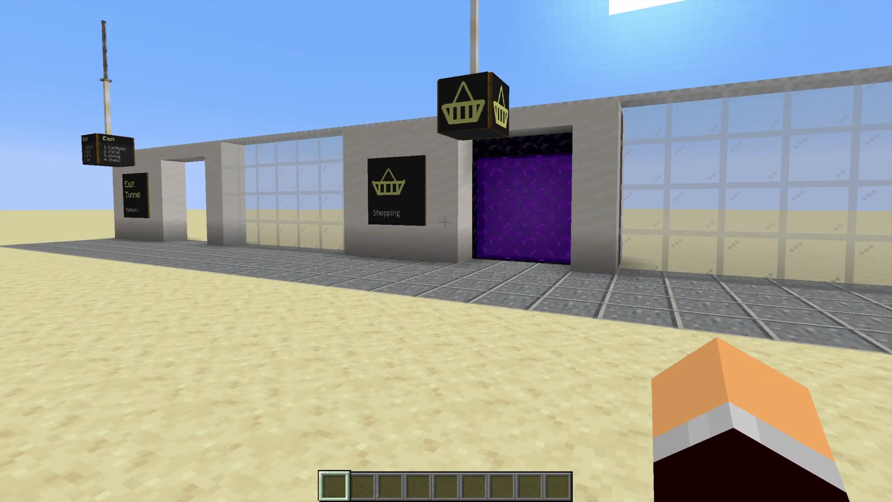
key("s")
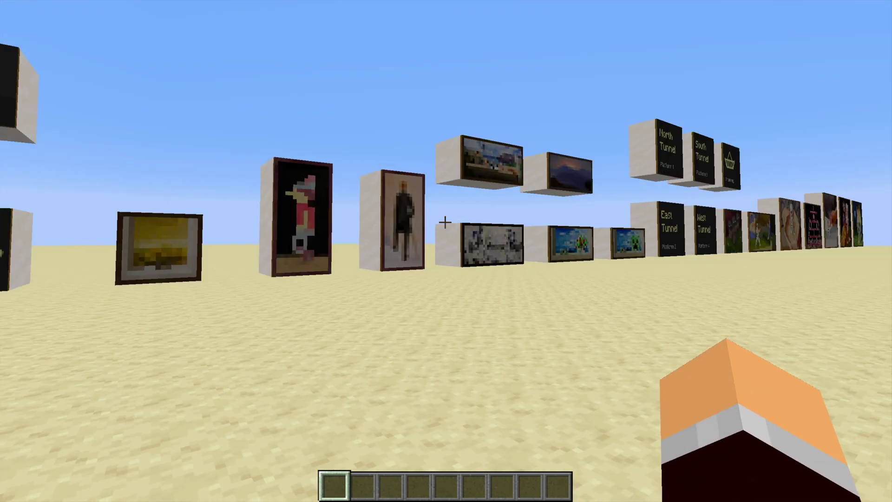
key("w")
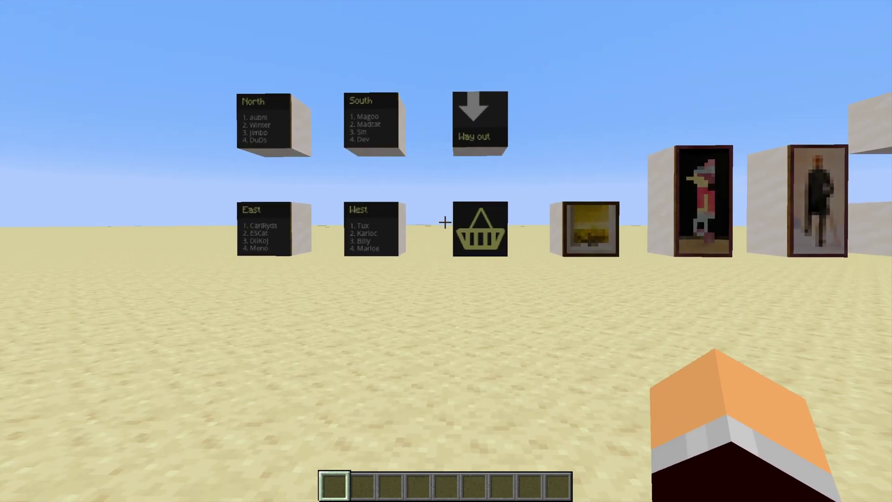
key("a")
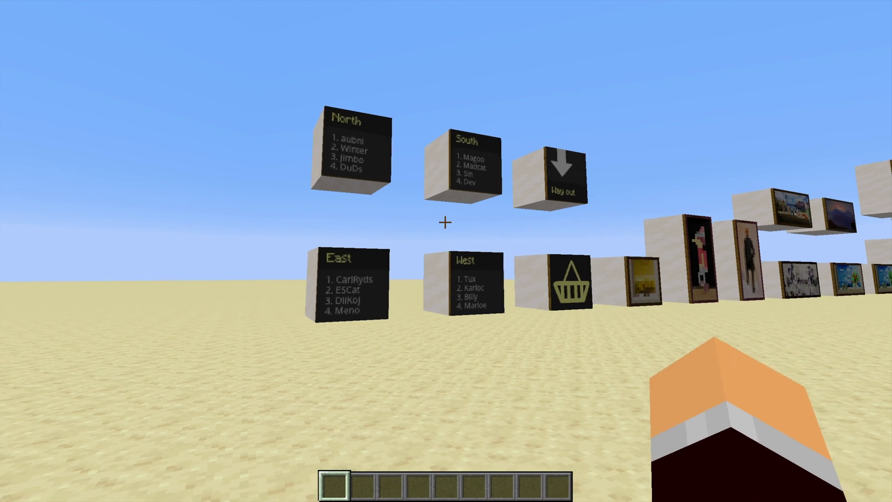
key("w")
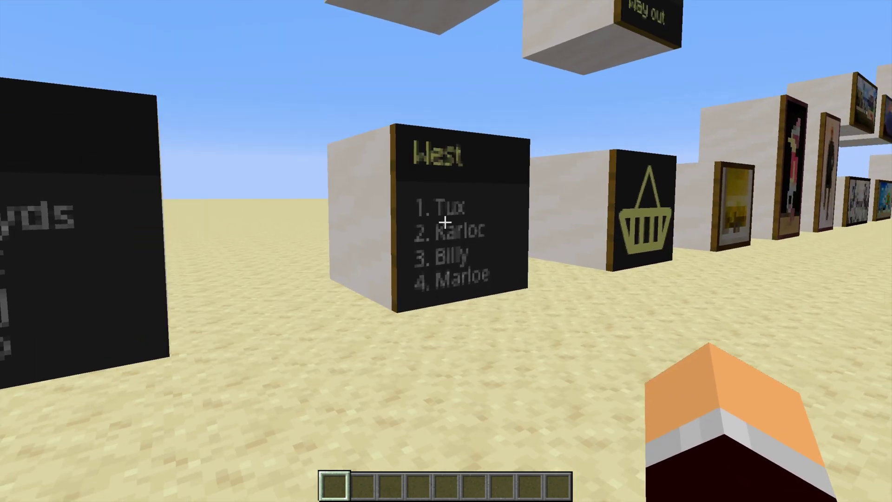
key("s")
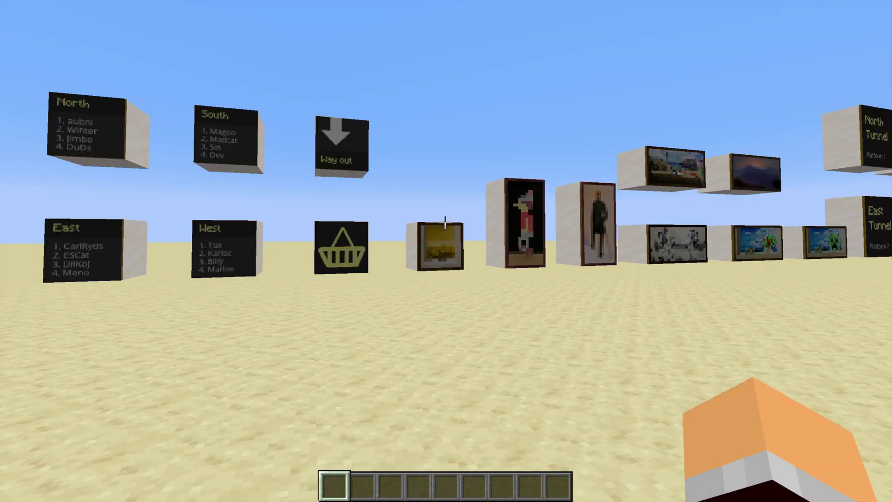
key("w")
key("w")
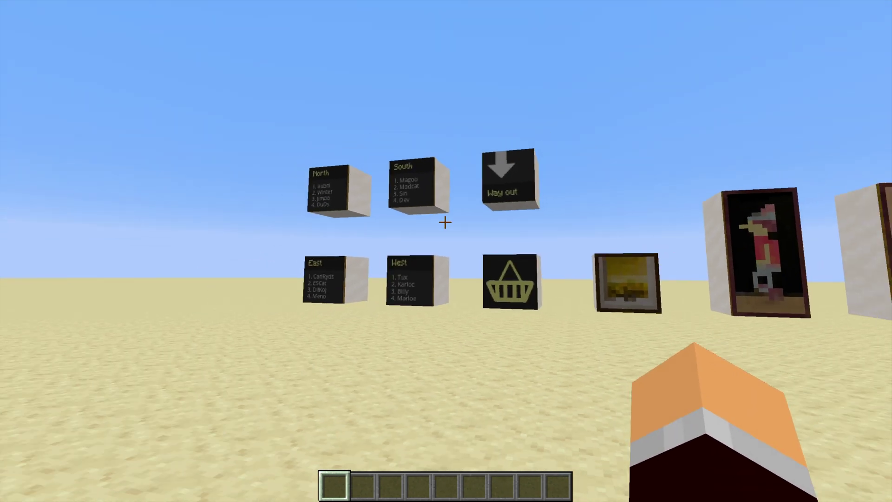
key("s")
key("d")
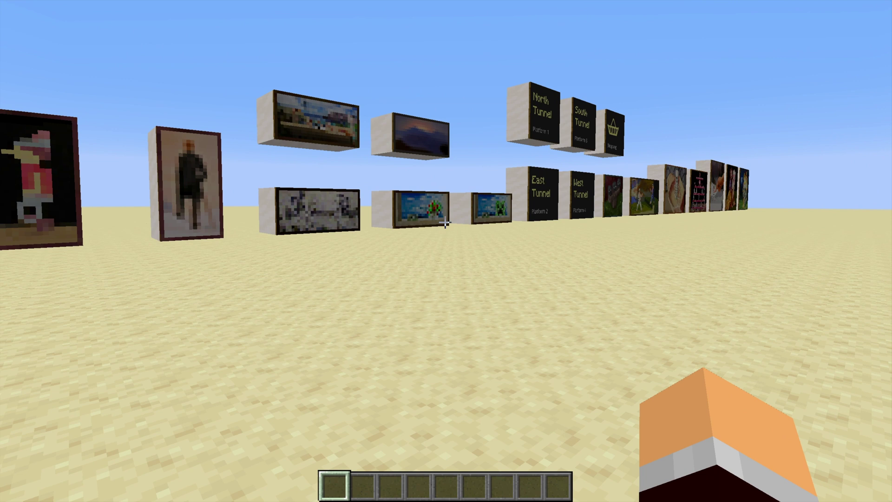
key("w")
key("d")
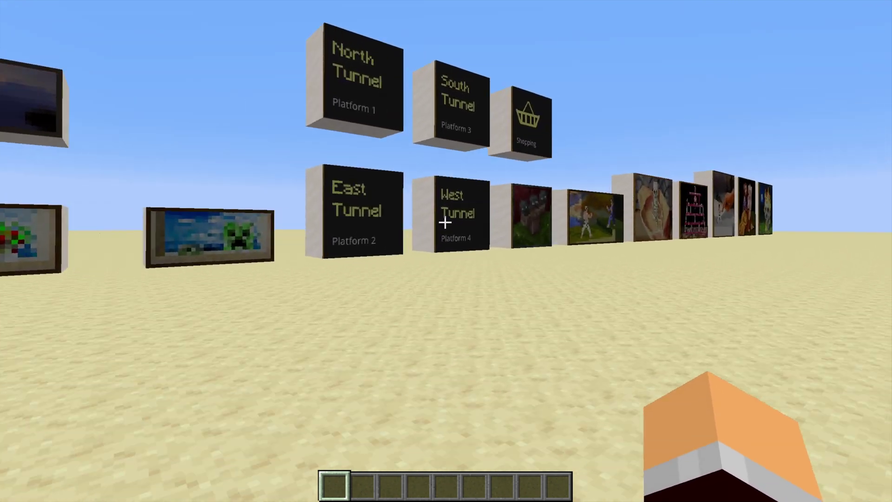
key("d")
key("d")
key("a")
key("s")
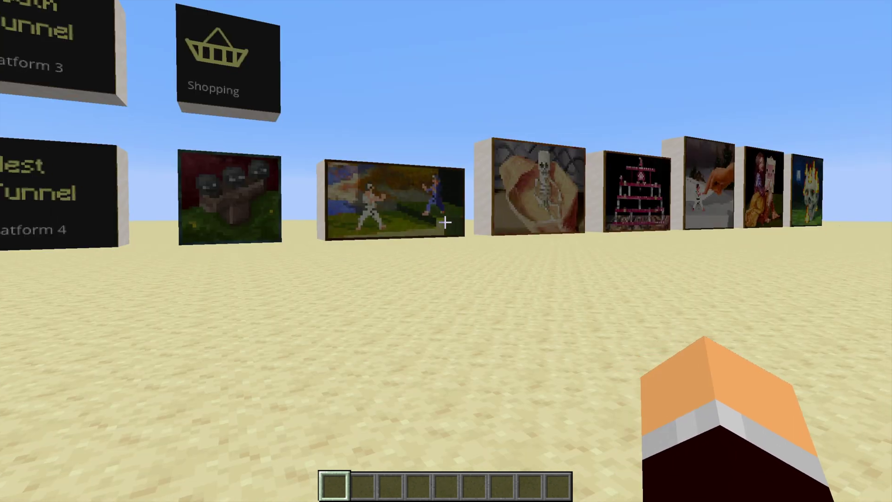
key("a")
key("w")
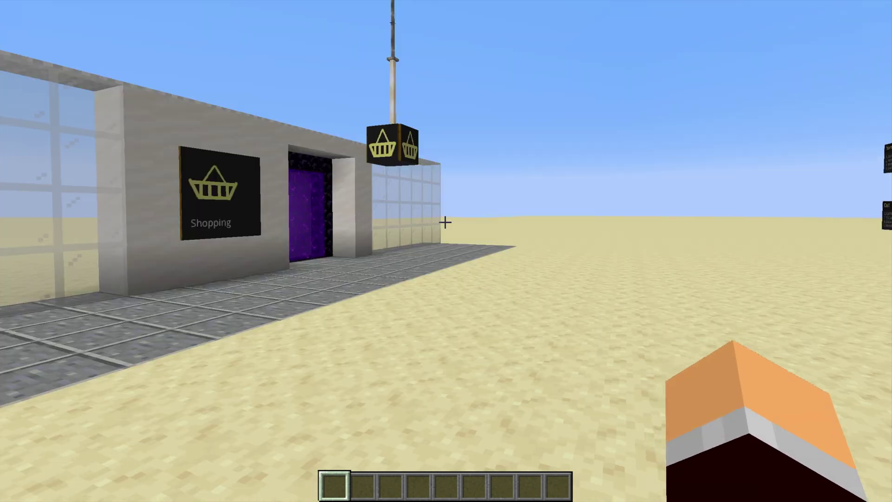
key("a")
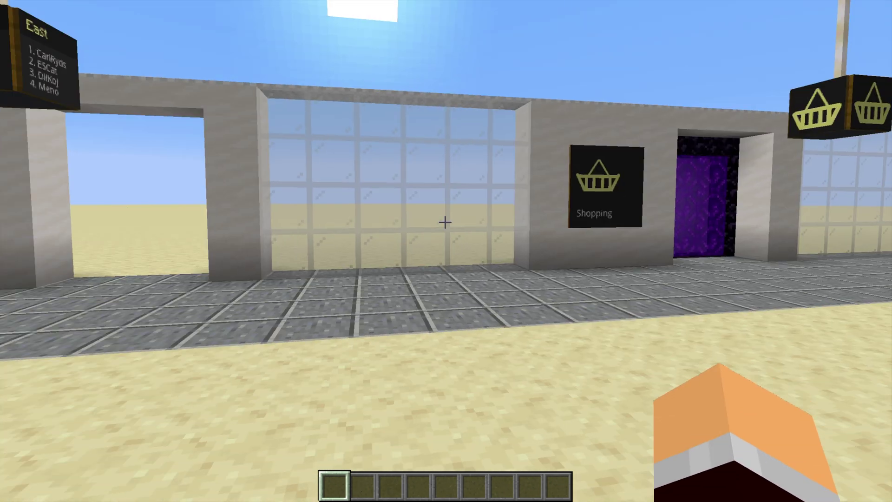
key("a")
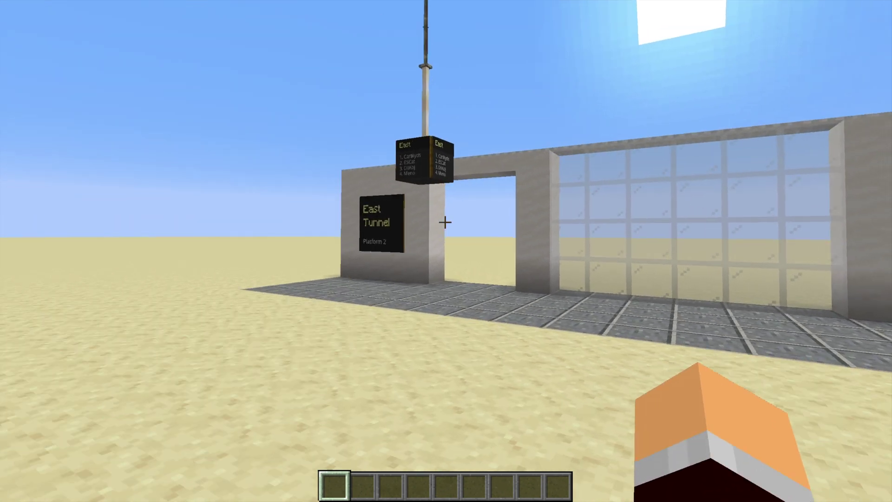
key("w")
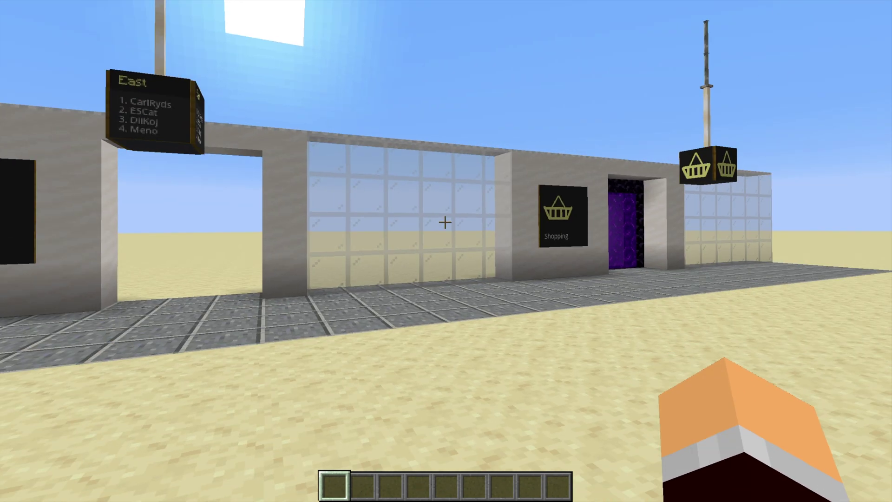
key("a")
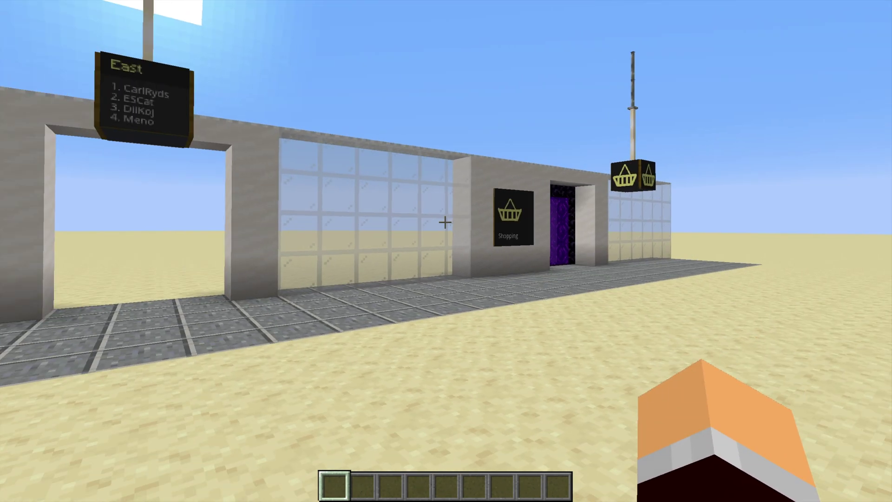
key("a")
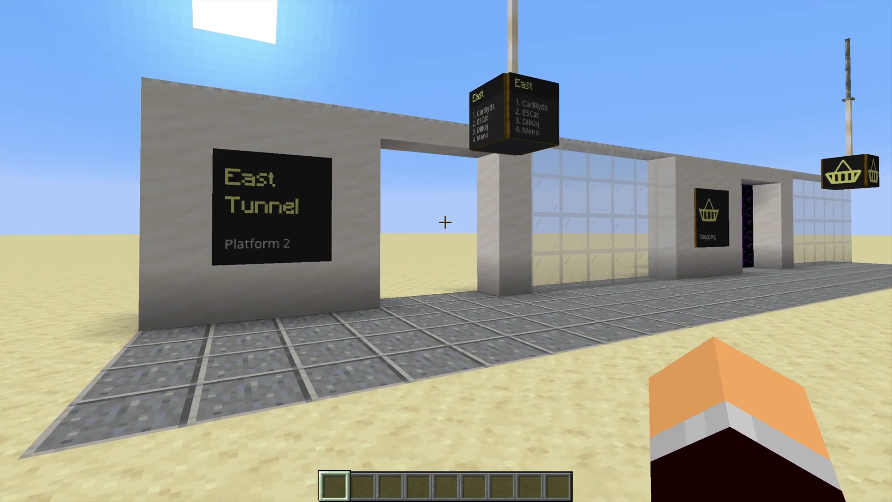
key("w")
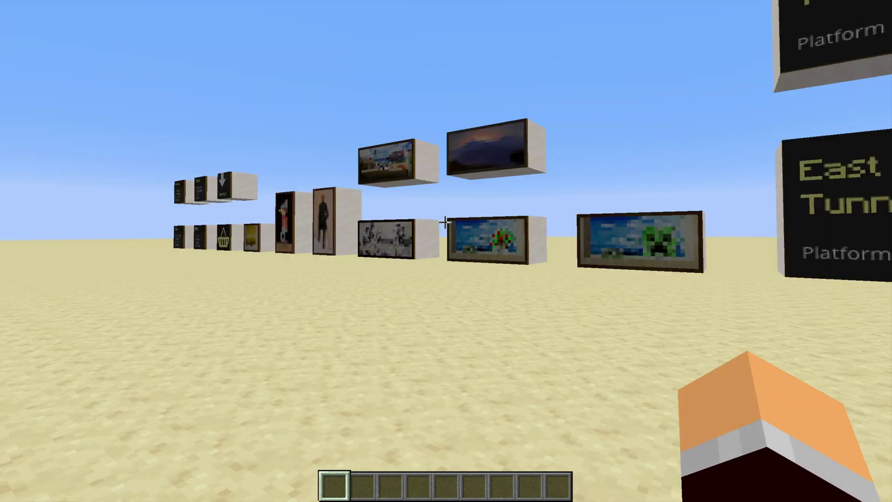
key("w")
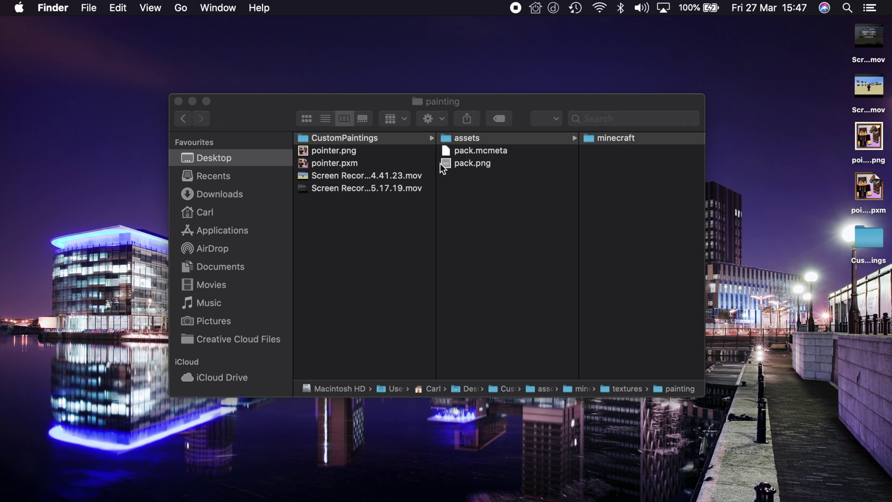
Select aztec2.png in the painting textures folder and open it with Pixelmator.app.
scroll(513, 181, "right", 10)
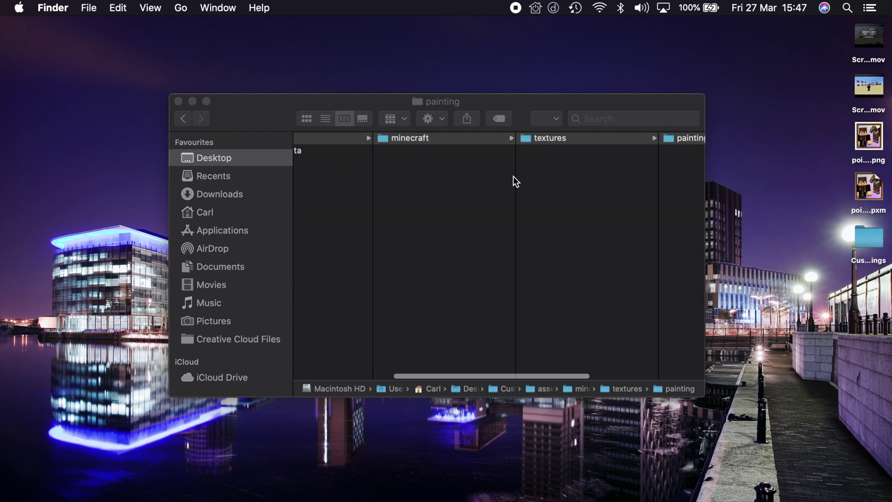
scroll(513, 176, "right", 5)
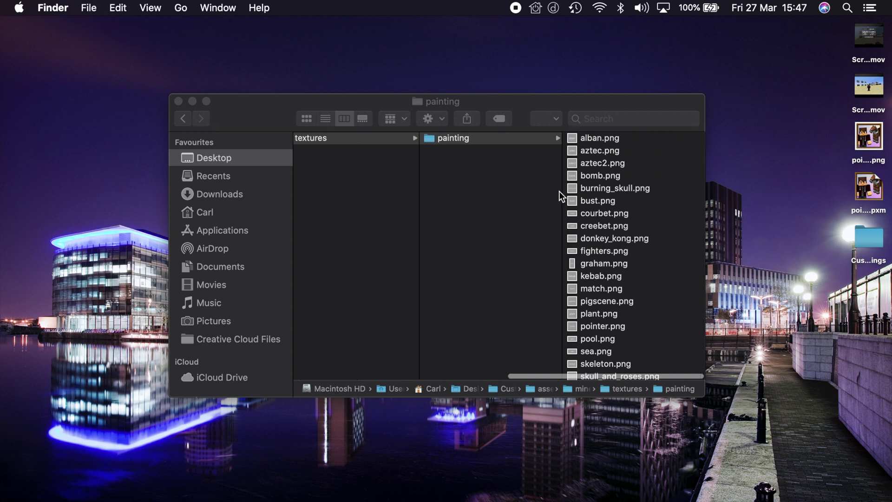
left_click(585, 165)
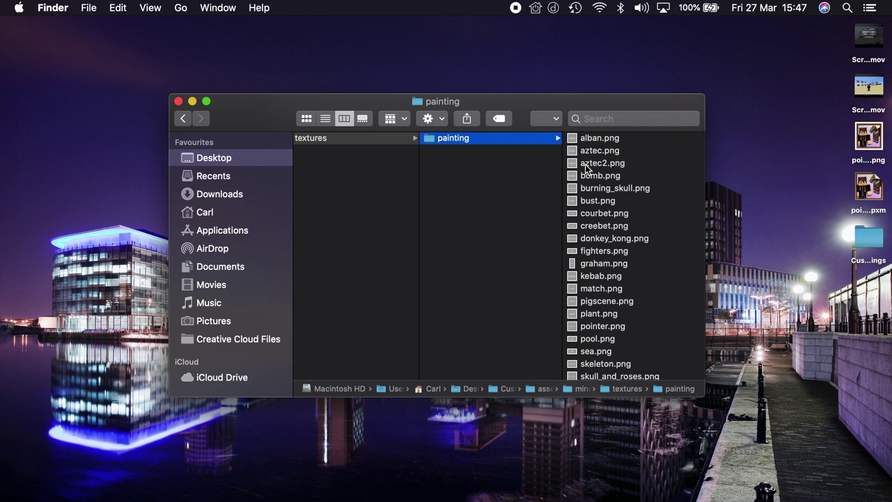
left_click(585, 164)
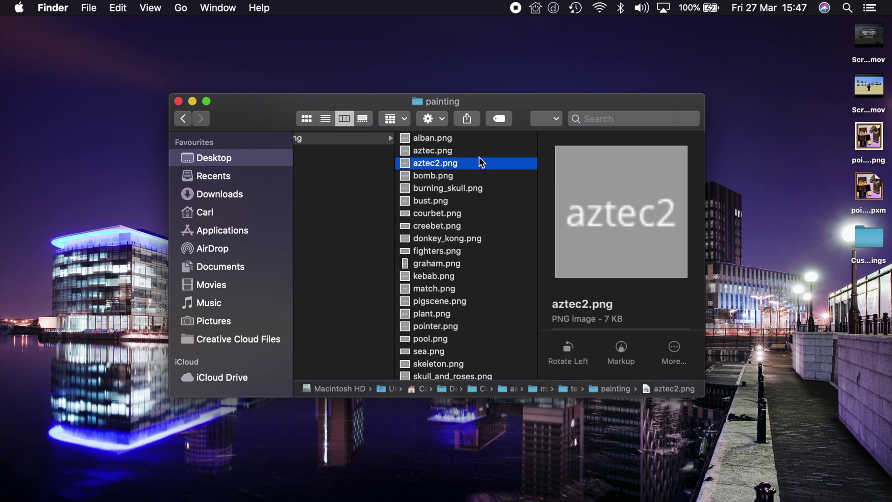
right_click(461, 165)
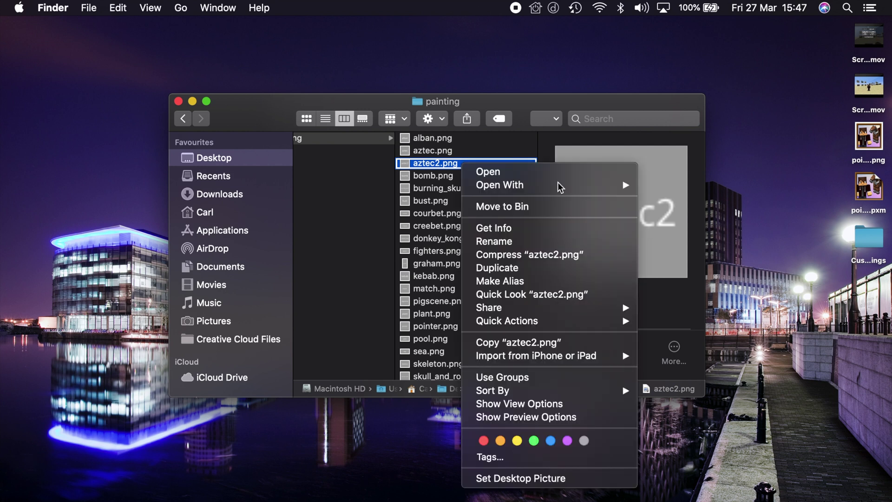
mouse_move(557, 182)
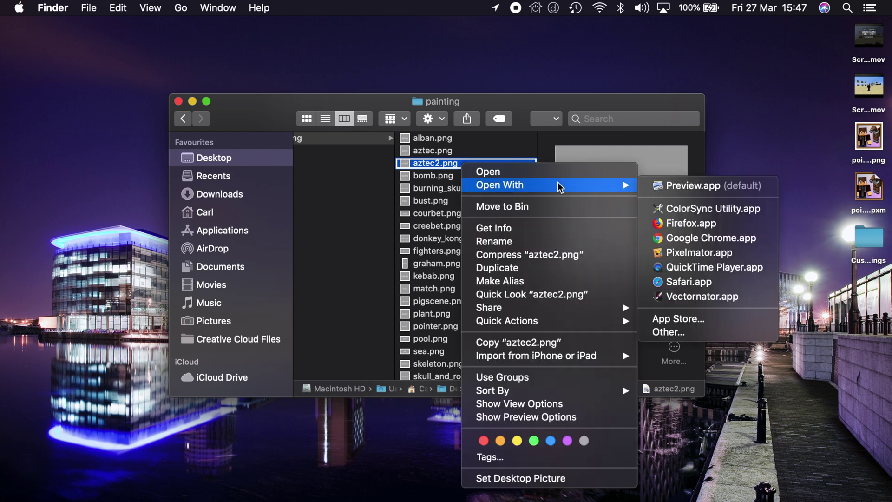
left_click(685, 254)
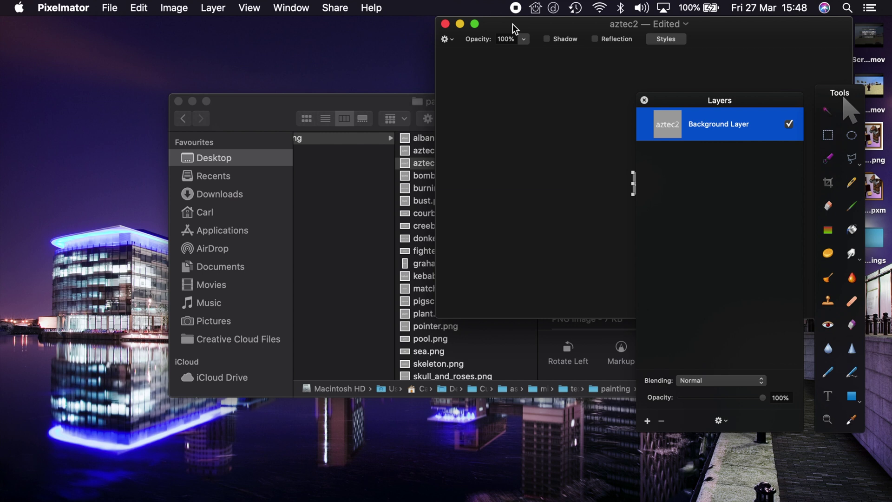
Draw a closed 50 px gradient pen shape over aztec2, curve its right anchor, and select it.
left_click_drag(512, 24, 278, 133)
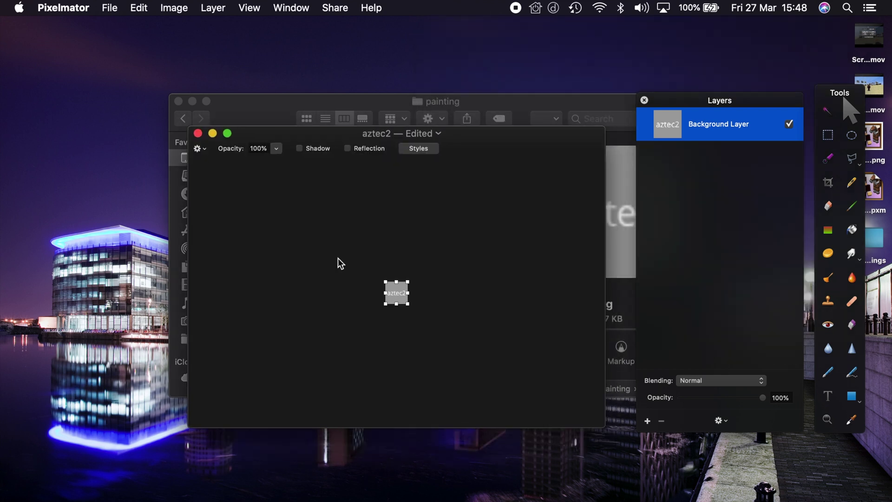
key("super+plus")
key("super+plus")
key("super+plus")
key("super+plus")
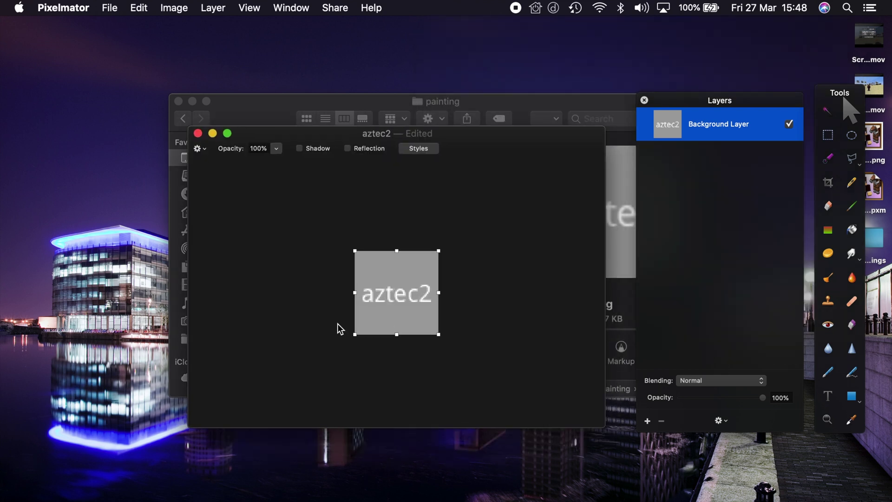
key("super+minus")
key("super+minus")
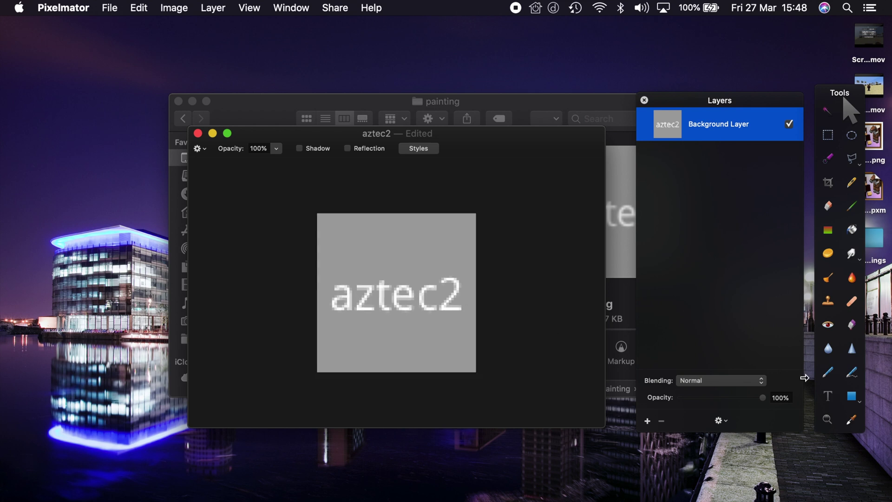
left_click(821, 380)
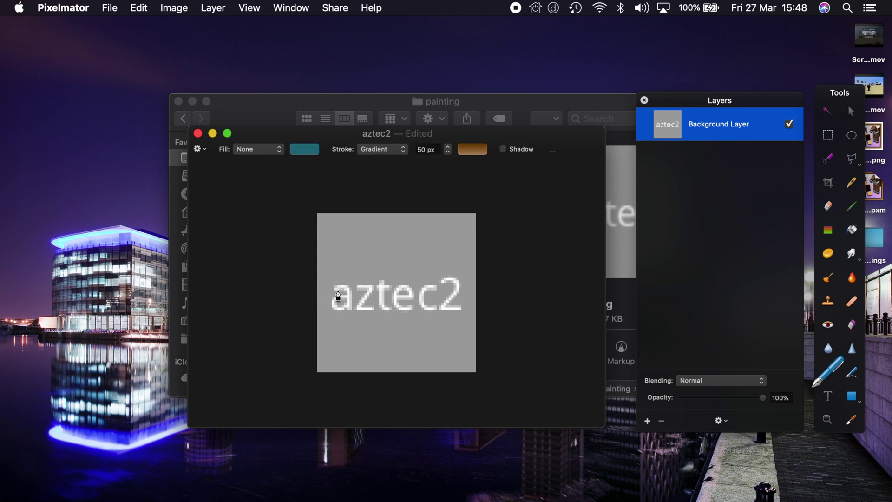
left_click(381, 272)
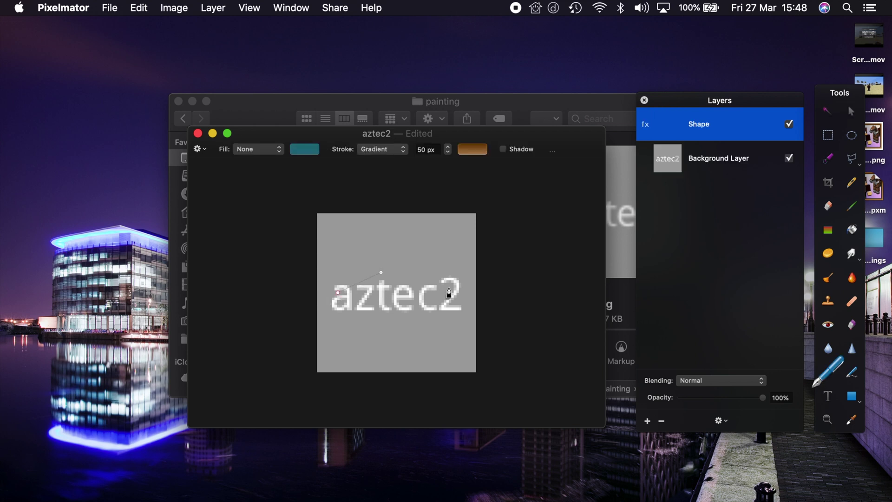
left_click(337, 293)
left_click(338, 293)
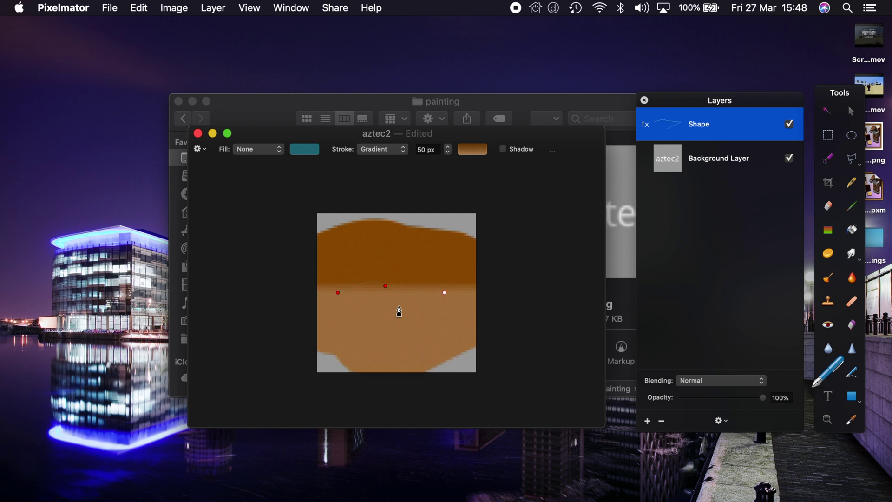
left_click(444, 292)
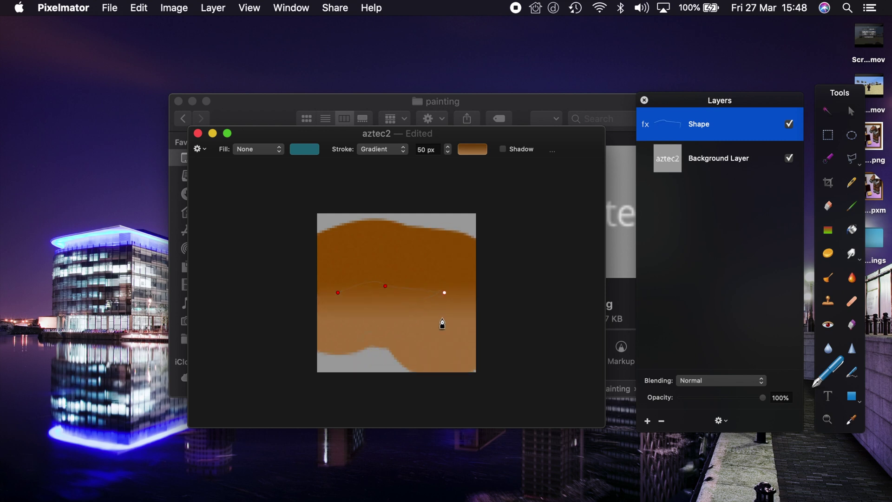
left_click_drag(444, 293, 576, 249)
left_click(850, 111)
left_click(396, 313)
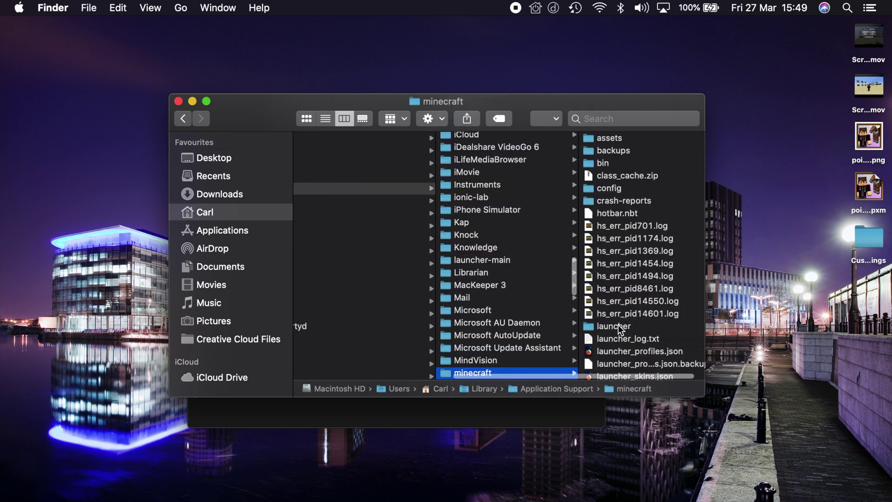
Paste pointer.png into resourcepacks/CustomPaintings/assets/minecraft/textures/painting, replacing the old file.
scroll(618, 324, "down", 10)
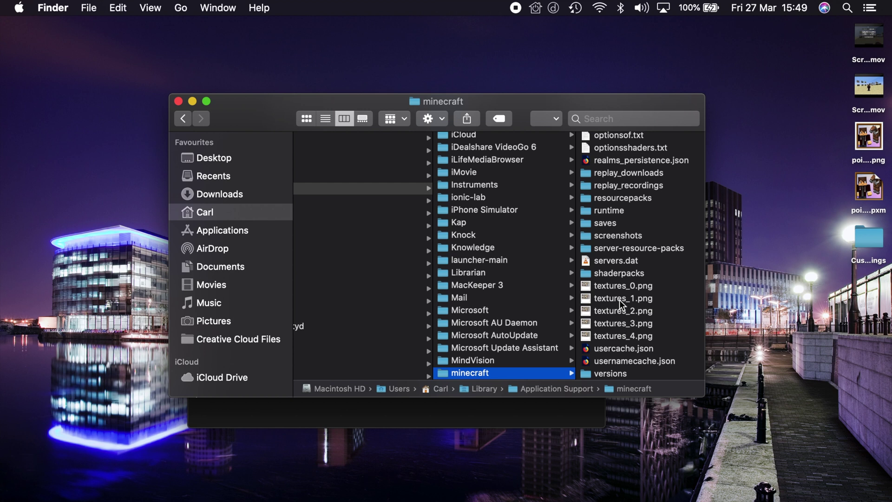
left_click(629, 197)
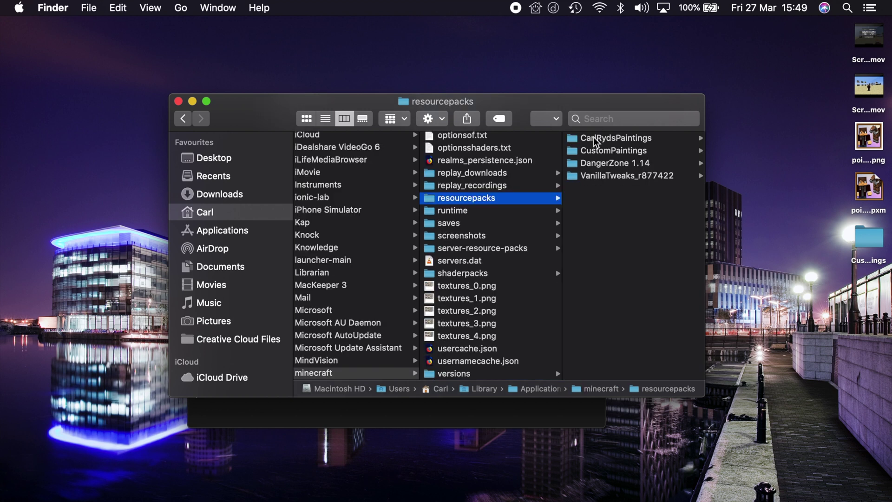
left_click(595, 150)
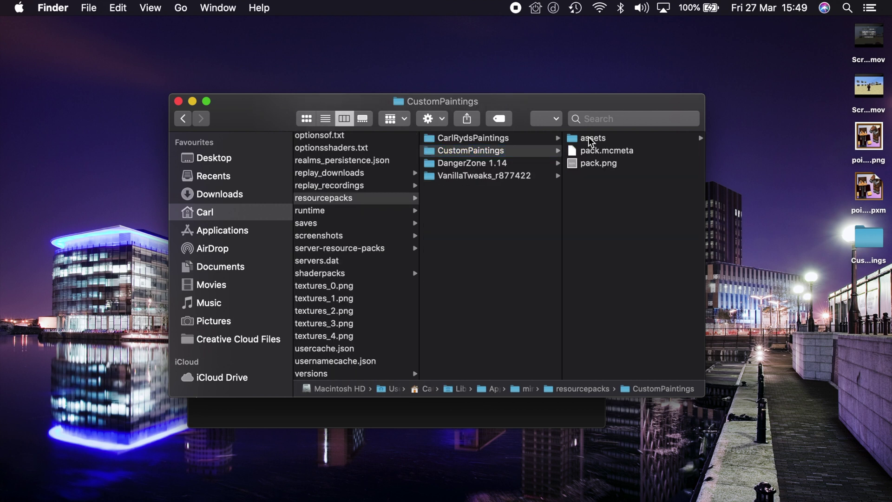
key("Right")
key("Right")
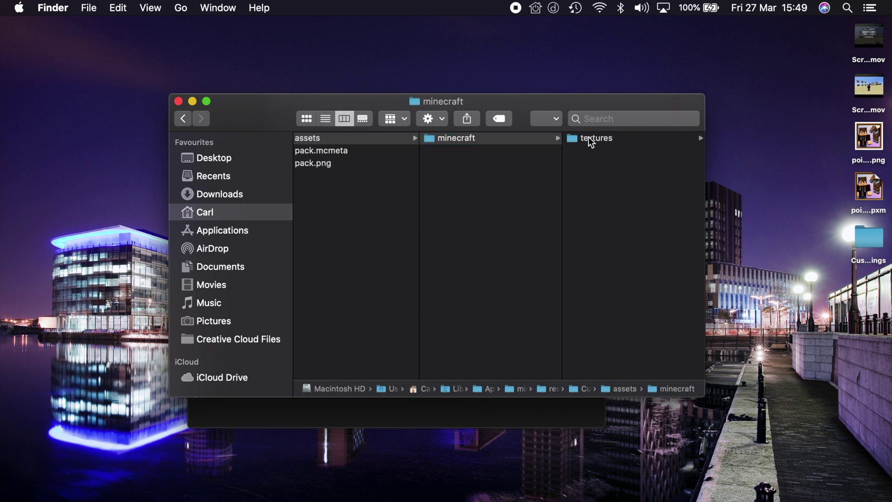
key("Right")
key("Right")
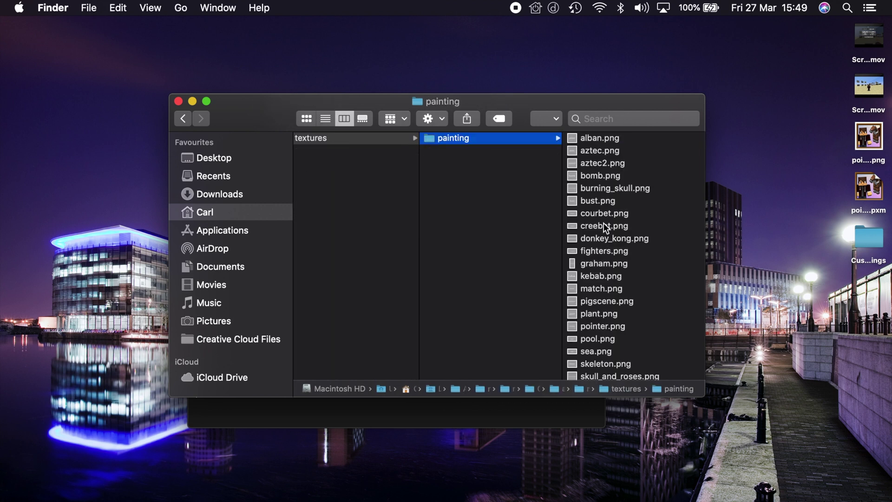
scroll(604, 227, "down", 5)
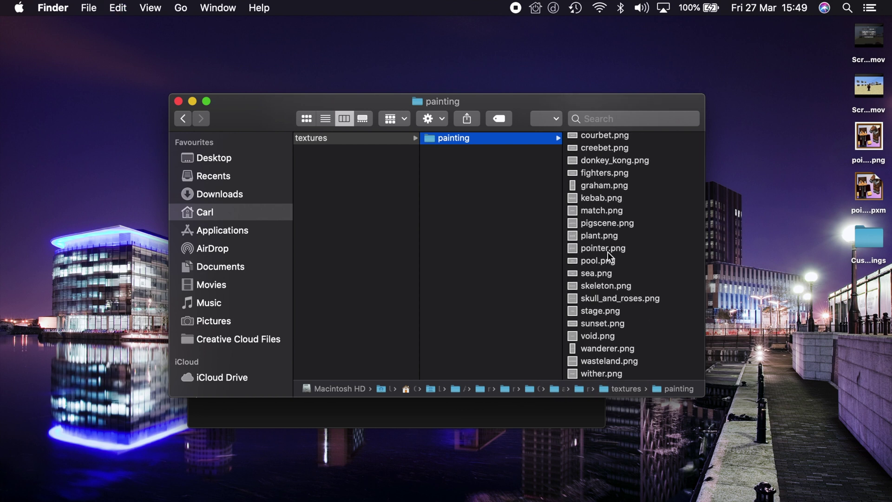
key("super+v")
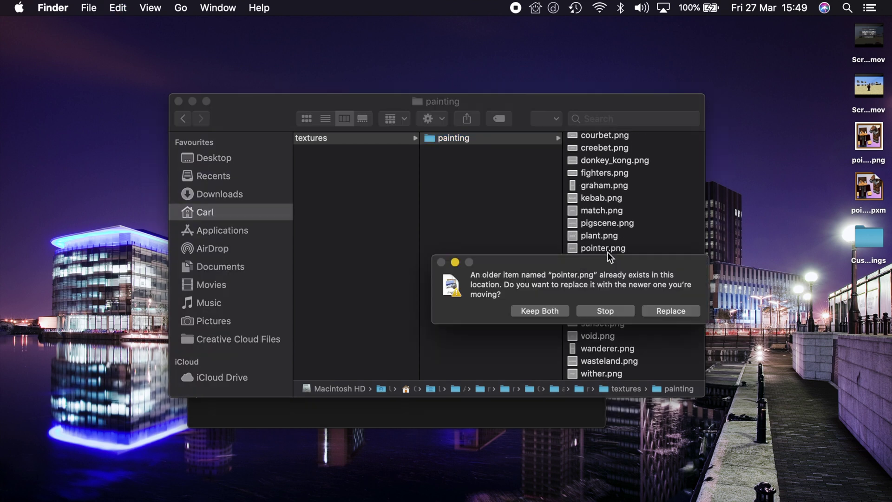
left_click(658, 310)
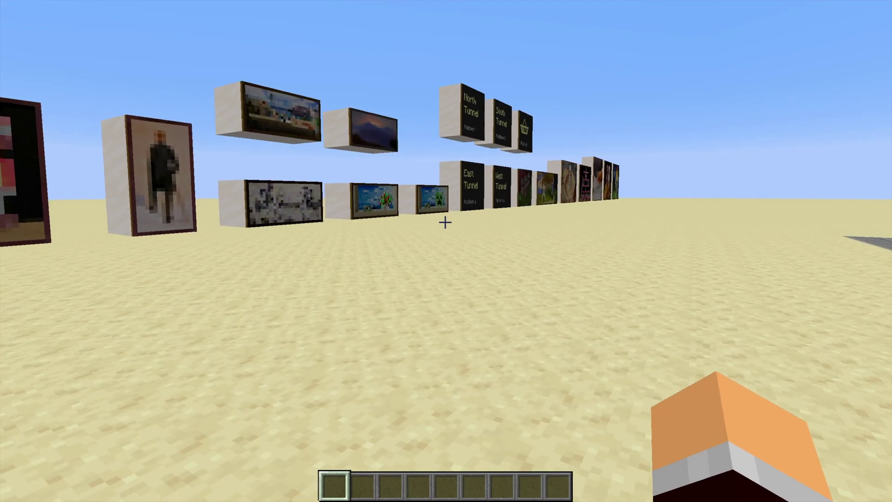
Walk up to the row of signs and paintings and pause the game.
key("w")
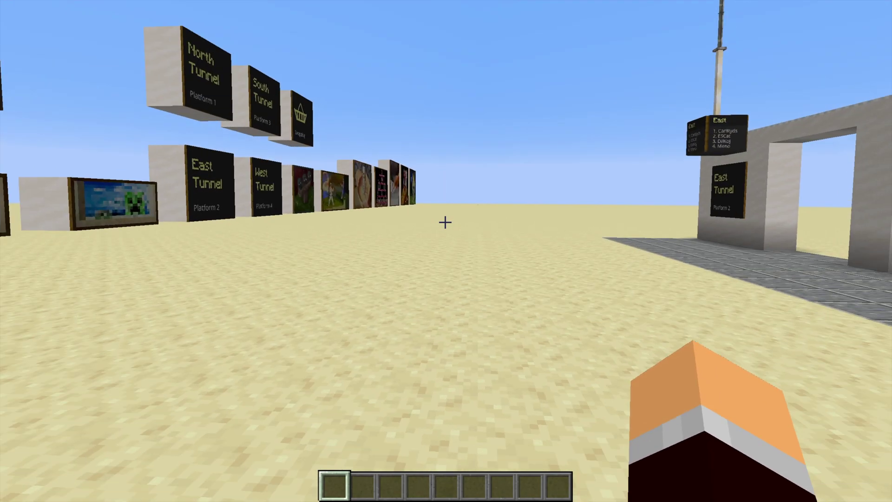
key("w")
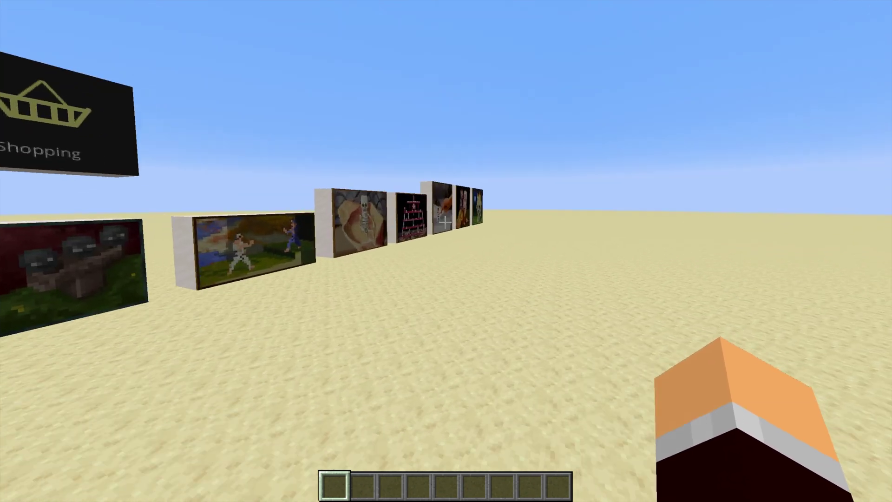
key("w")
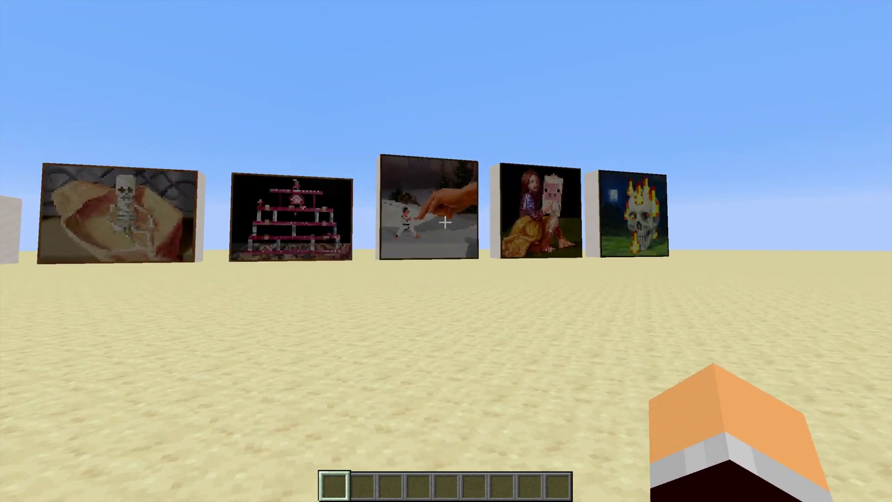
key("w")
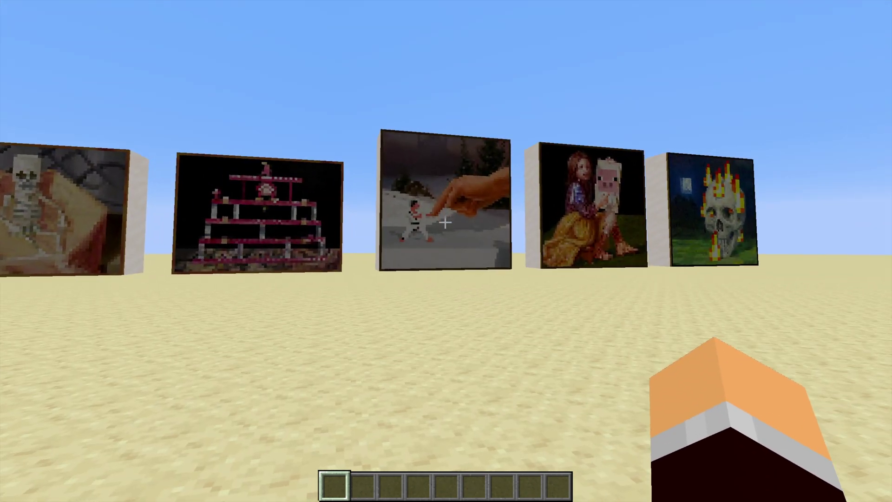
key("Escape")
In Resource Packs, enable CustomPaintings and move CarlRydsPaintings back to available.
left_click(389, 207)
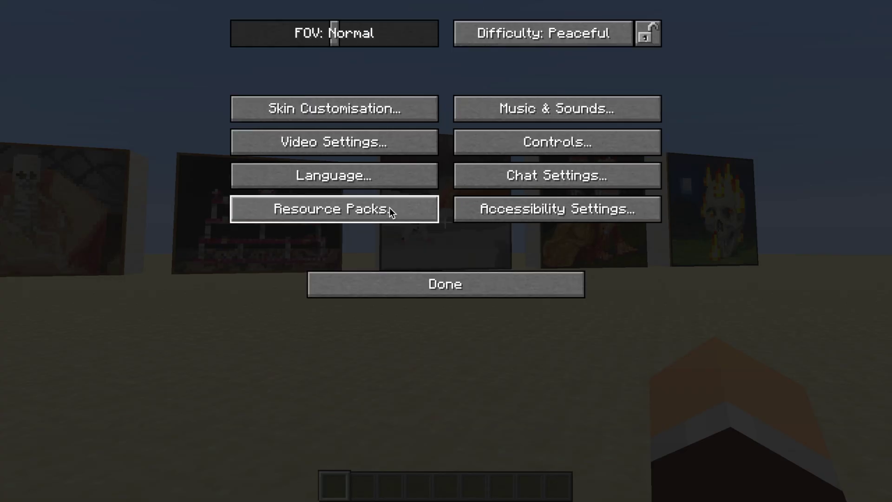
left_click(389, 207)
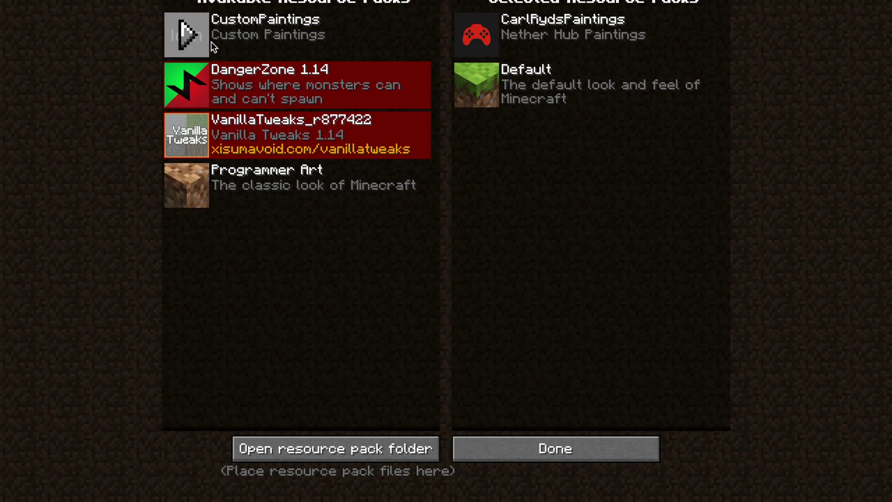
left_click(186, 32)
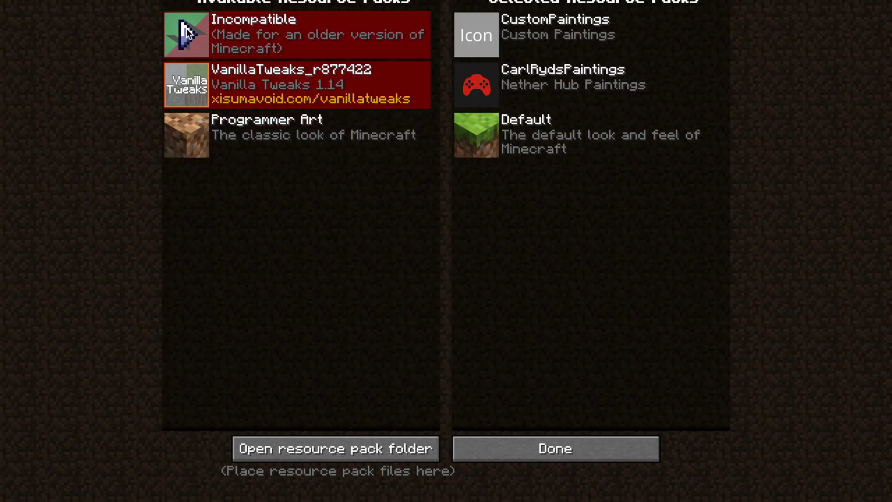
left_click(470, 88)
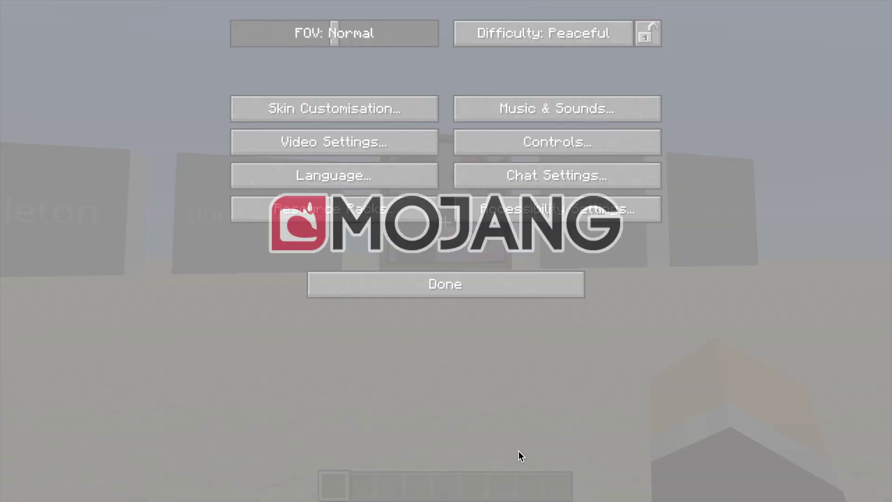
Walk up to the pointer painting's new character-and-horse artwork, then look along the grey placeholders.
key("Escape")
key("w")
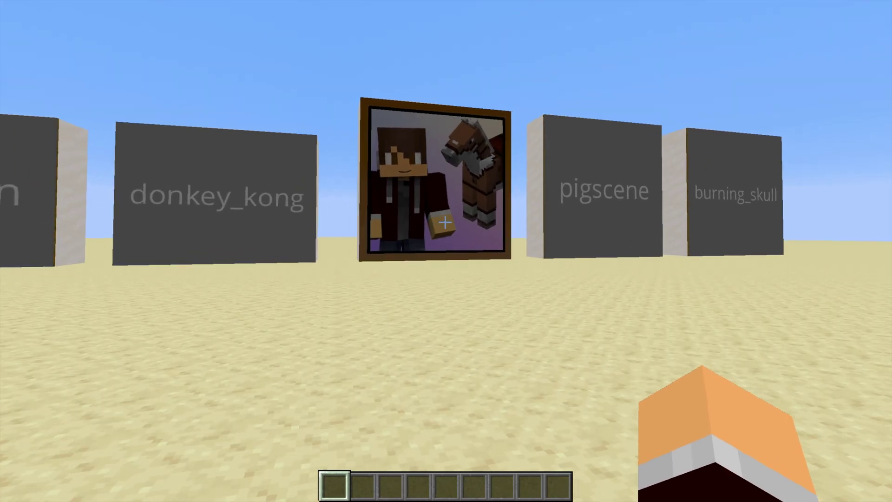
key("w")
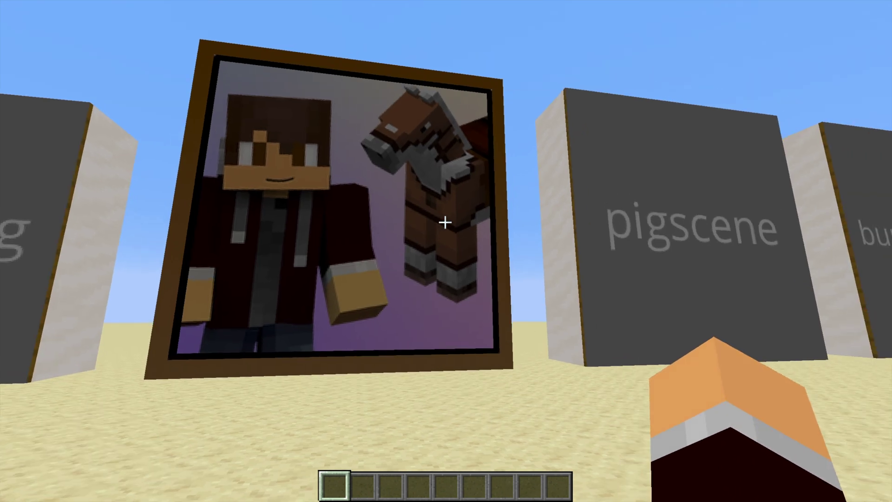
key("s")
key("s")
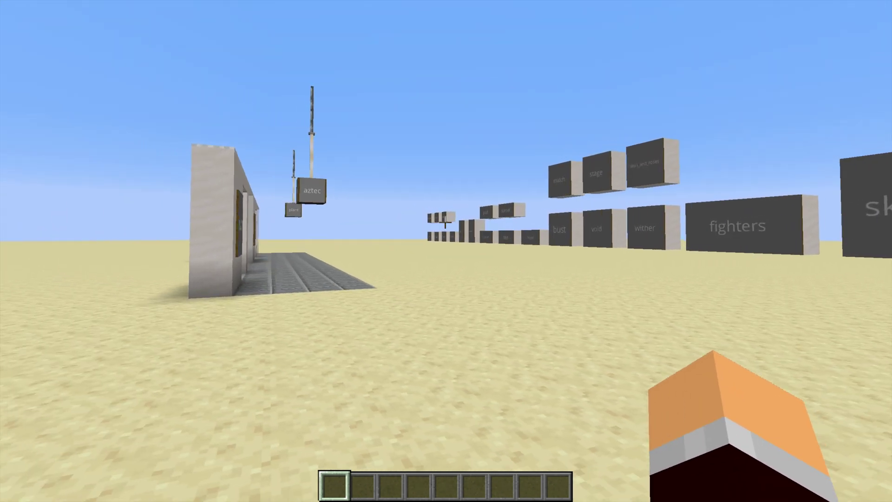
key("w")
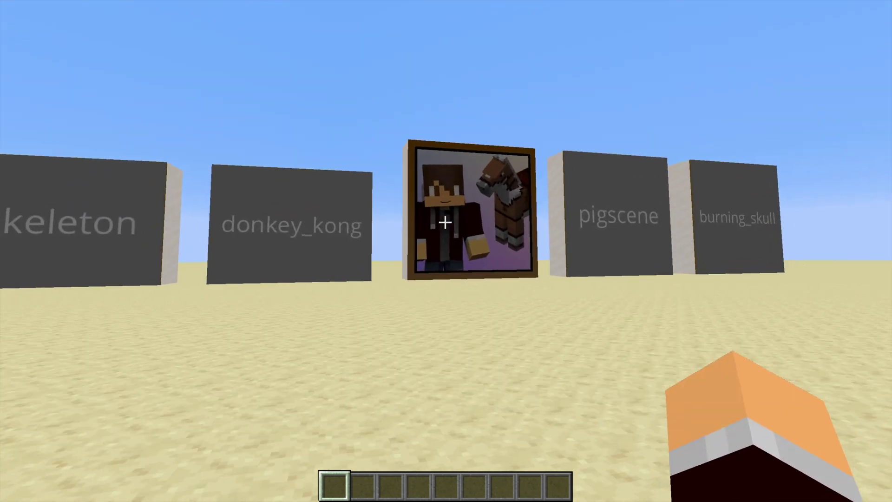
key("w")
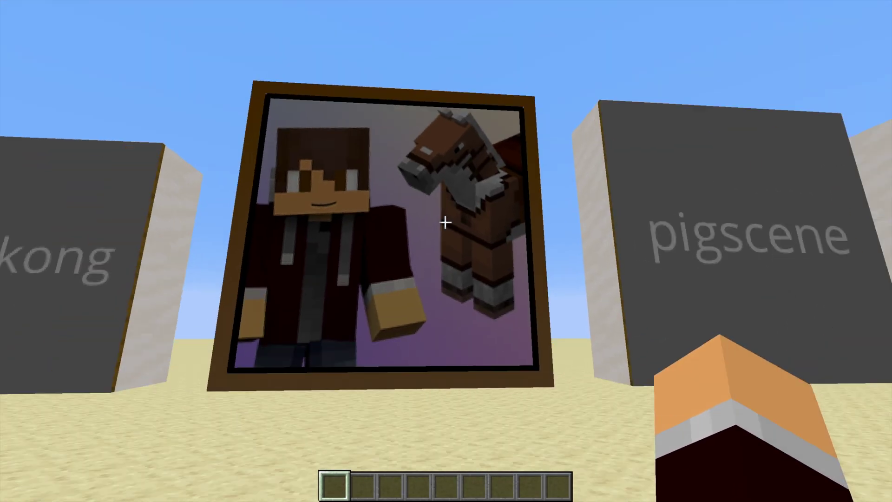
key("s")
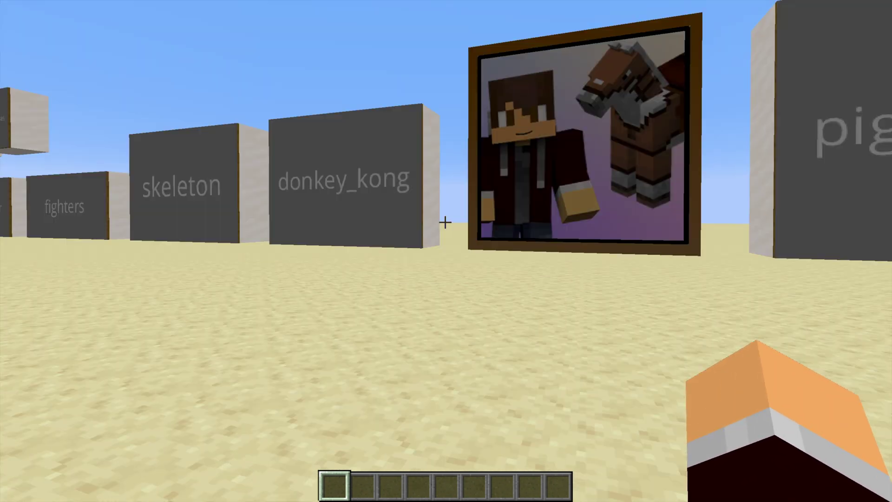